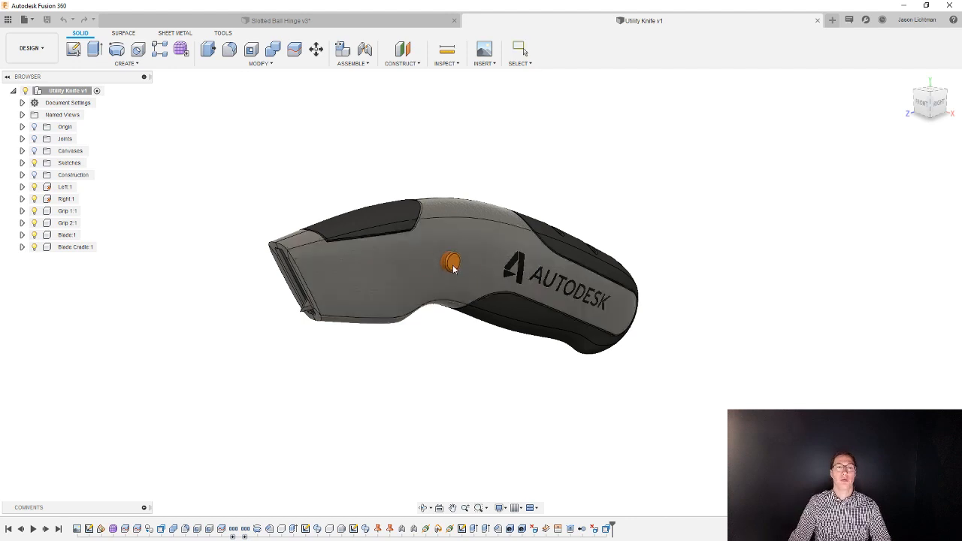
# - Test-slide the button forward to extend the blade, then revert the knife to its original position
pyautogui.moveTo(465, 265); pyautogui.dragTo(364, 278)
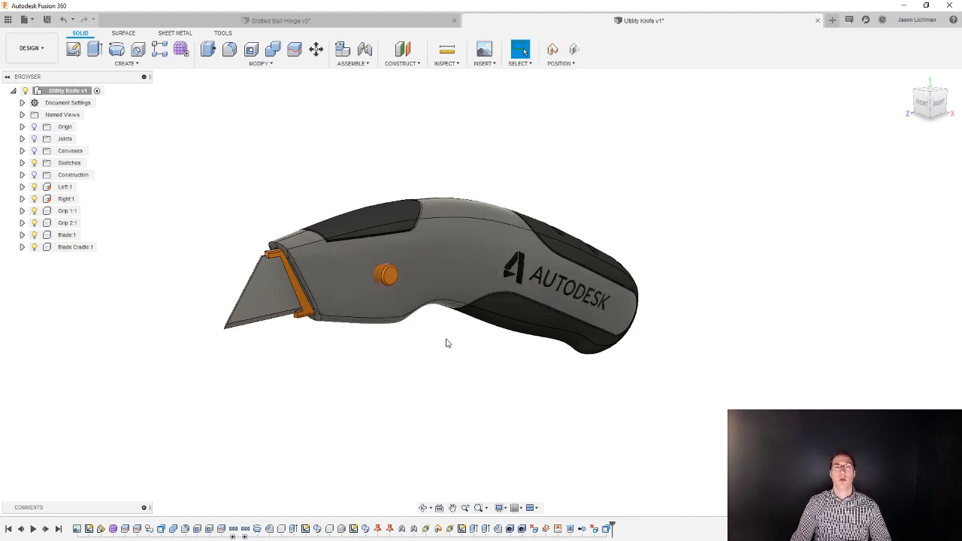
pyautogui.click(574, 49)
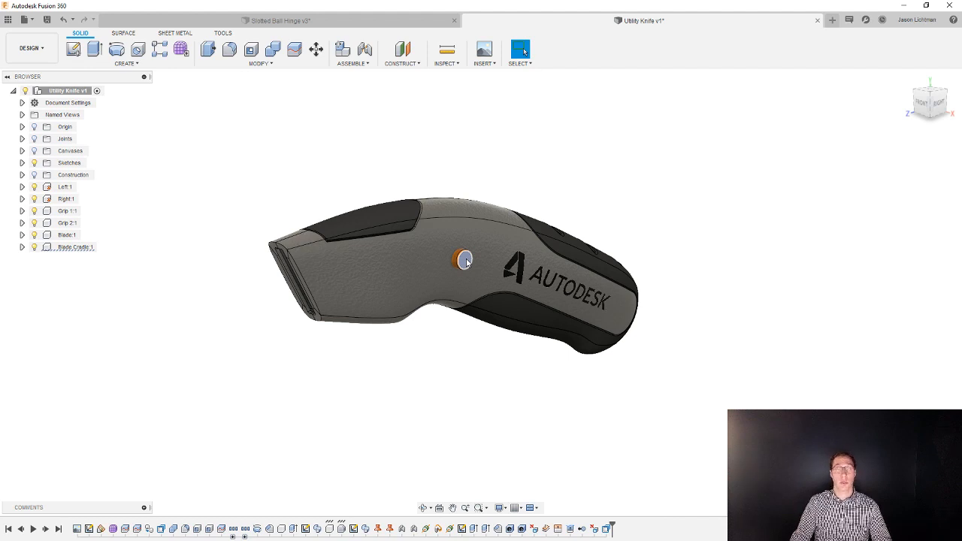
pyautogui.rightClick(465, 260)
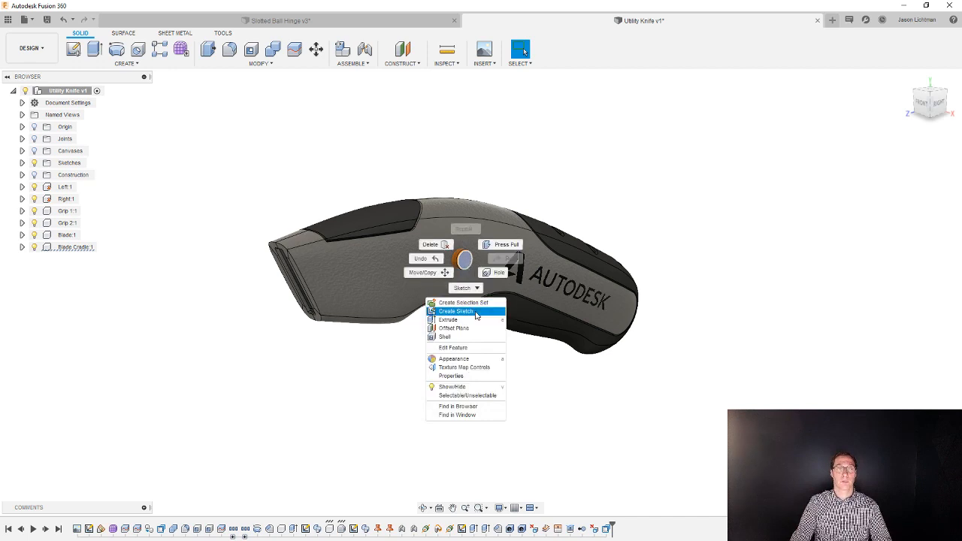
pyautogui.press('Escape')
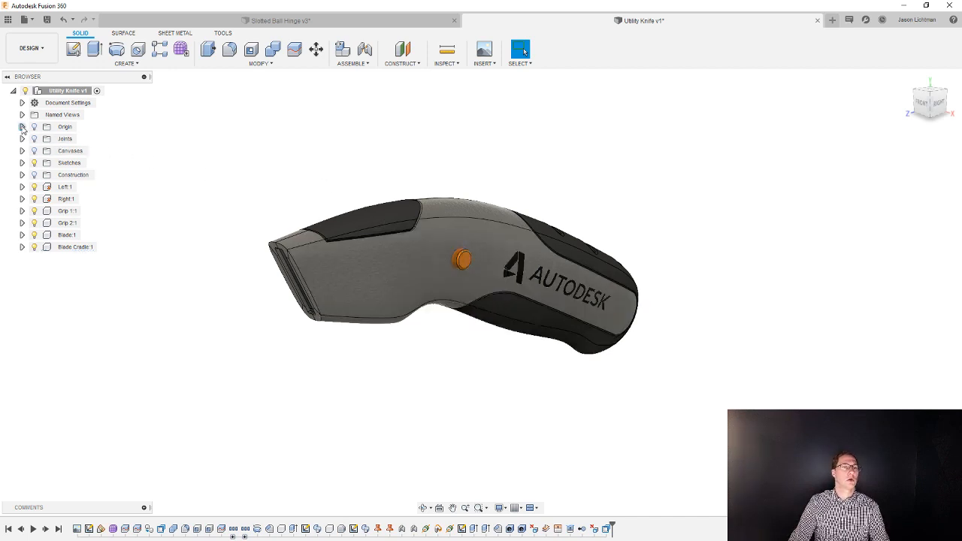
# - Create a new sketch on the origin's YZ plane from the browser
pyautogui.click(35, 129)
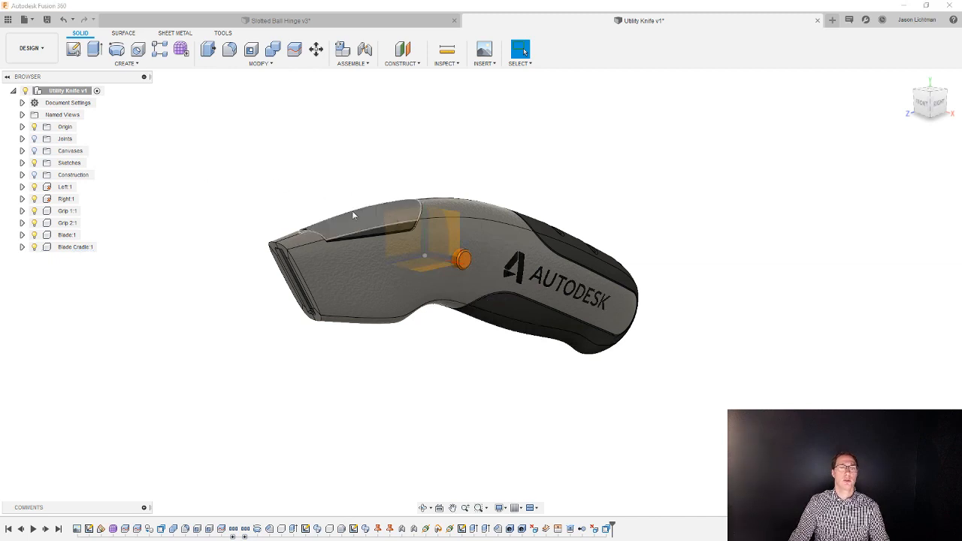
pyautogui.click(22, 127)
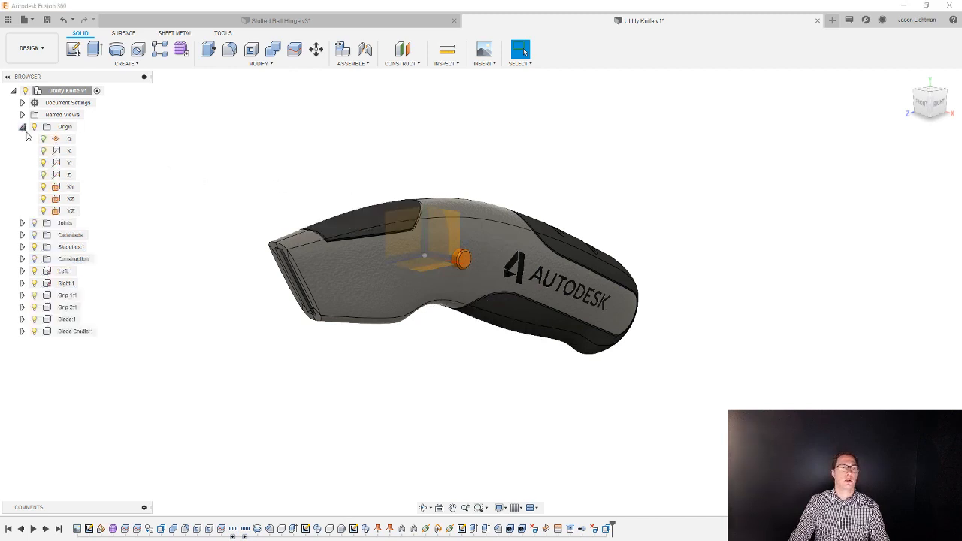
pyautogui.click(76, 212)
pyautogui.rightClick(75, 213)
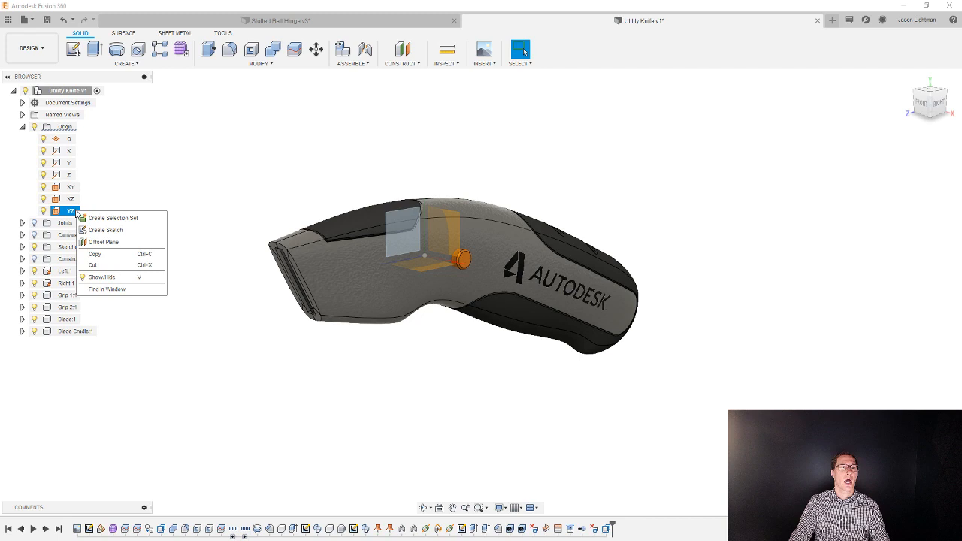
pyautogui.click(94, 232)
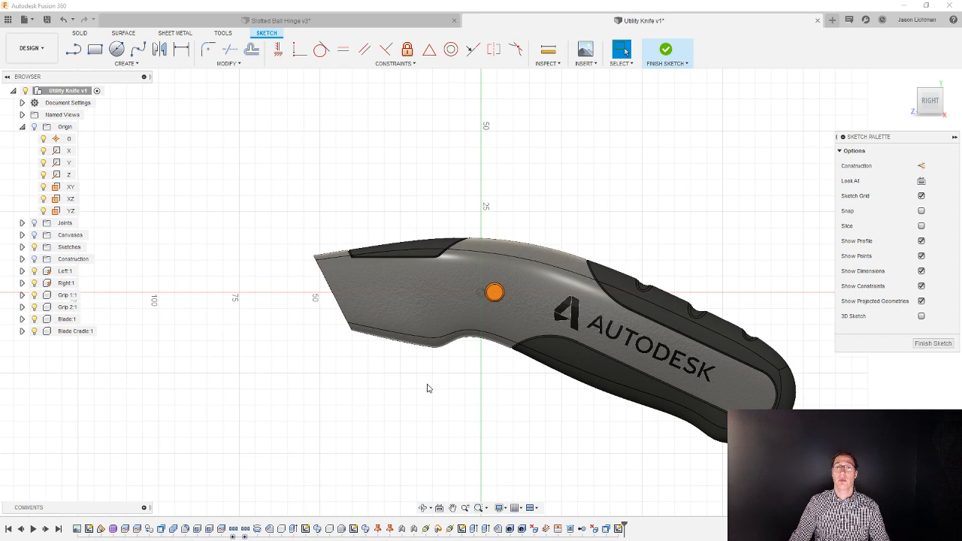
# - Project the orange button's circular edge into the YZ sketch and finish the sketch
pyautogui.click(132, 64)
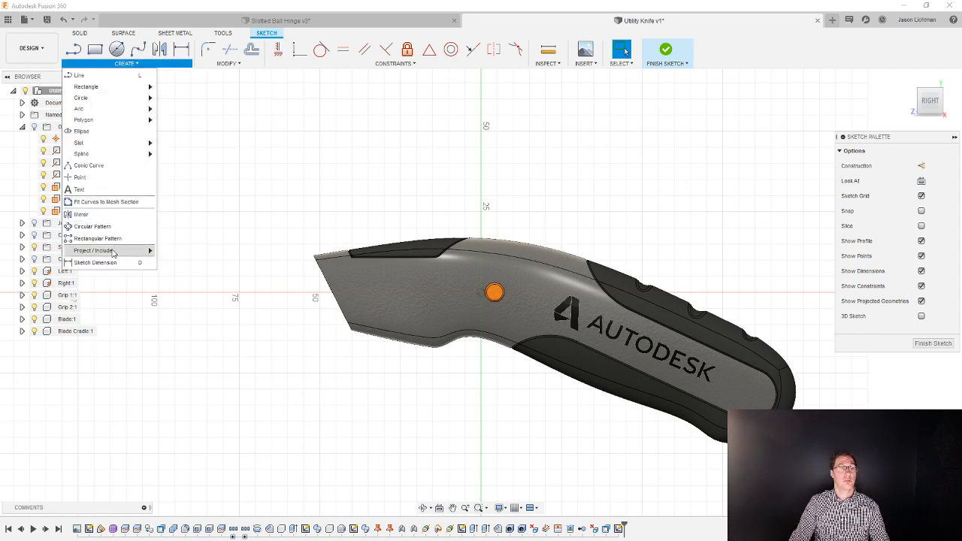
pyautogui.moveTo(94, 250)
pyautogui.click(172, 253)
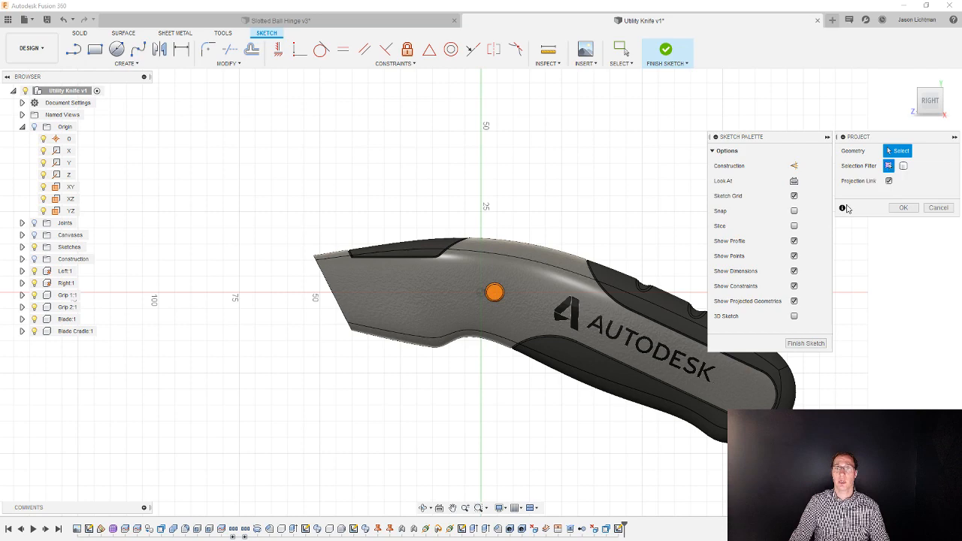
pyautogui.keyDown('shift'); pyautogui.moveTo(490, 200); pyautogui.dragTo(532, 207, button='middle'); pyautogui.keyUp('shift')
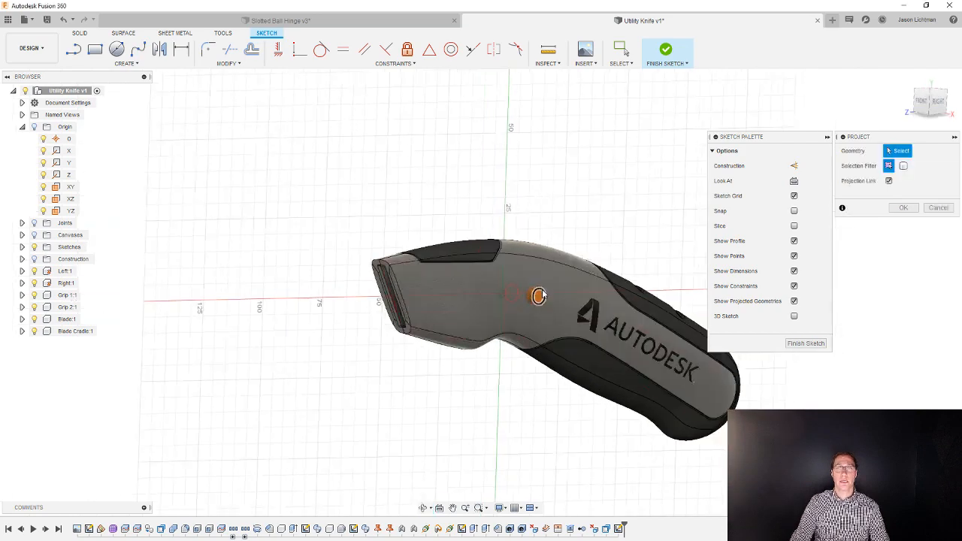
pyautogui.scroll(8, 496, 301)
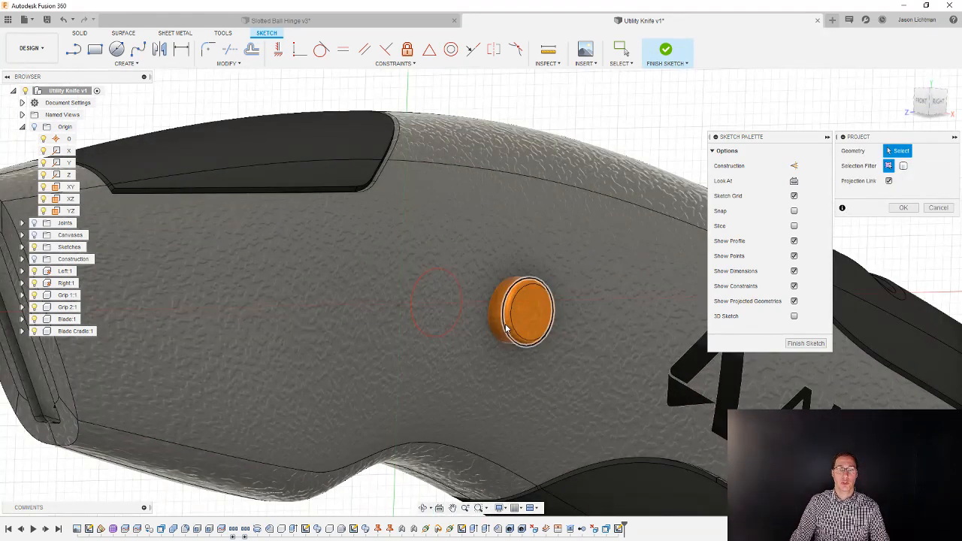
pyautogui.click(506, 329)
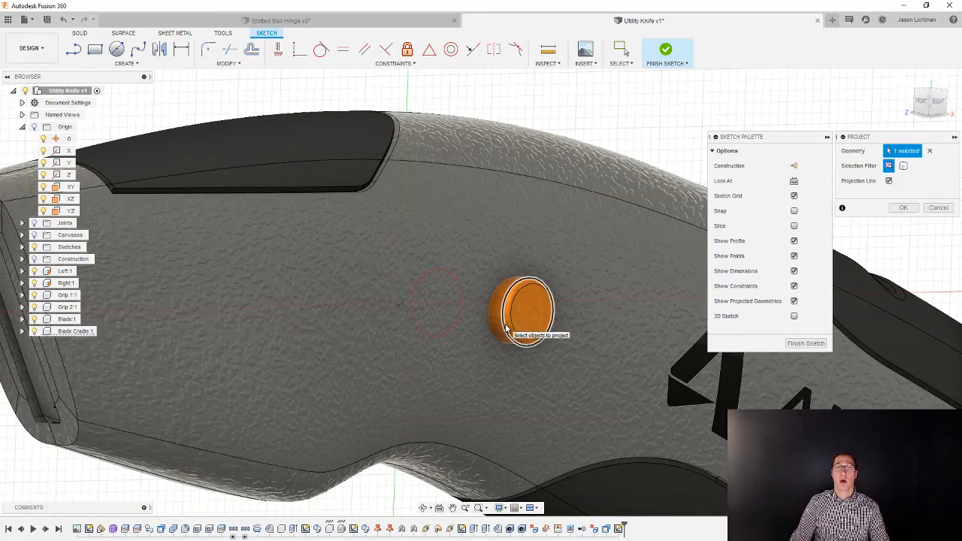
pyautogui.click(909, 209)
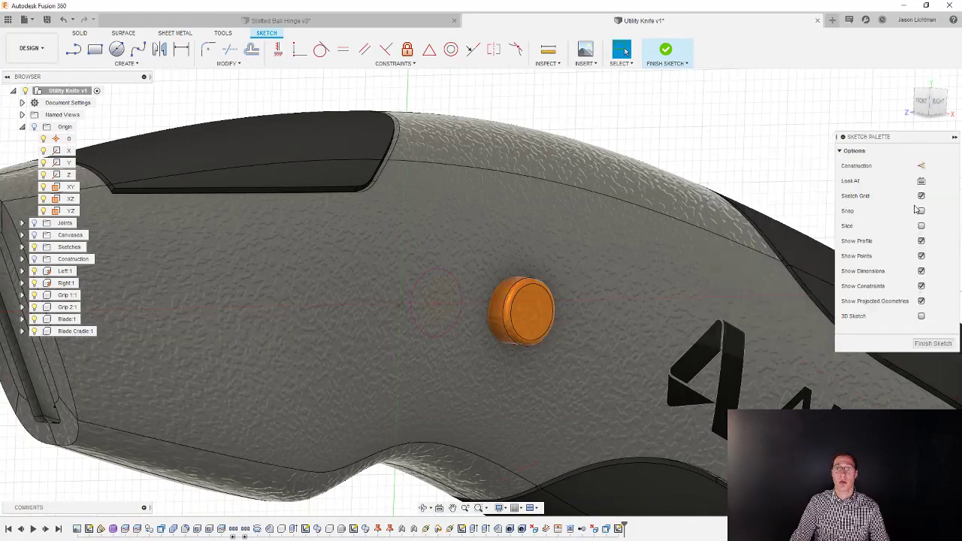
pyautogui.click(933, 343)
pyautogui.scroll(-3, 746, 181)
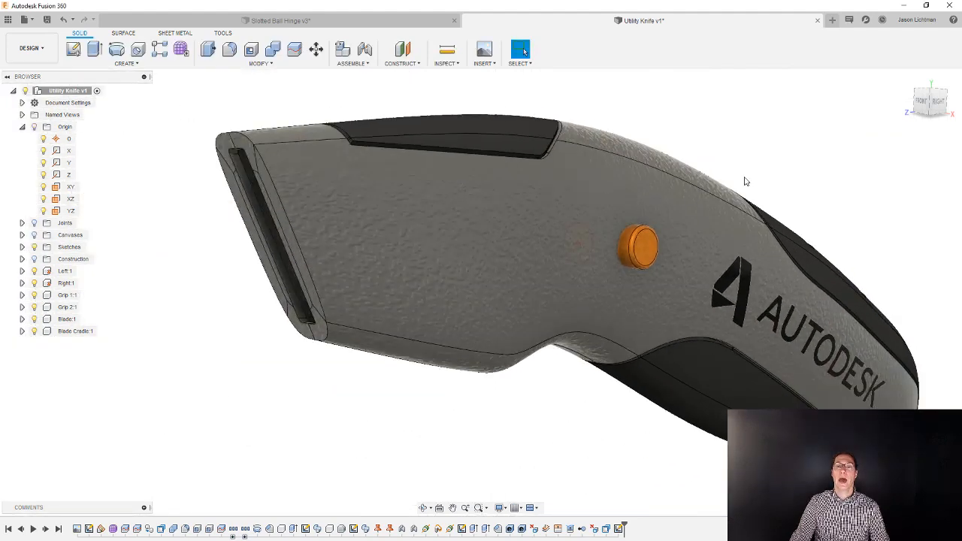
# - Slide the button forward to extend the blade, then create another sketch on the YZ plane
pyautogui.moveTo(655, 248); pyautogui.dragTo(506, 248)
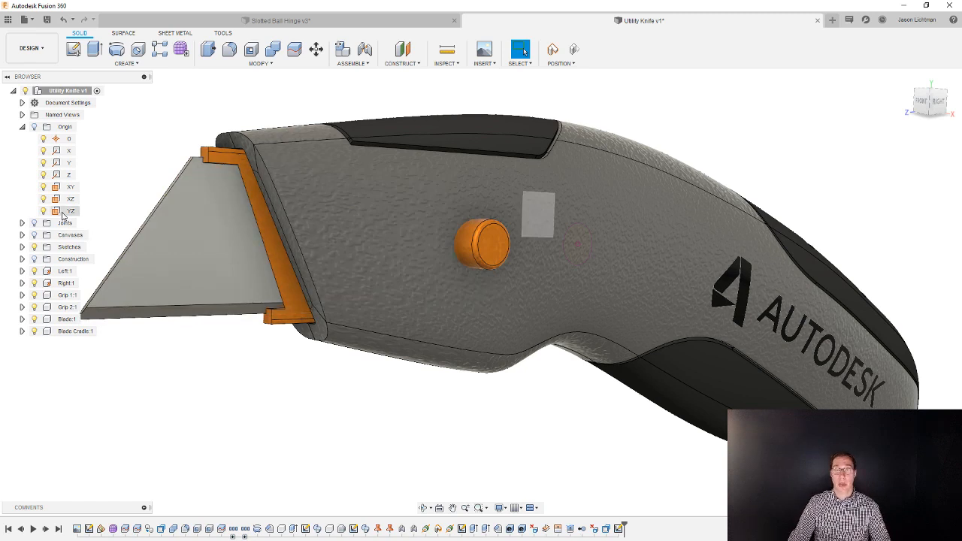
pyautogui.rightClick(63, 213)
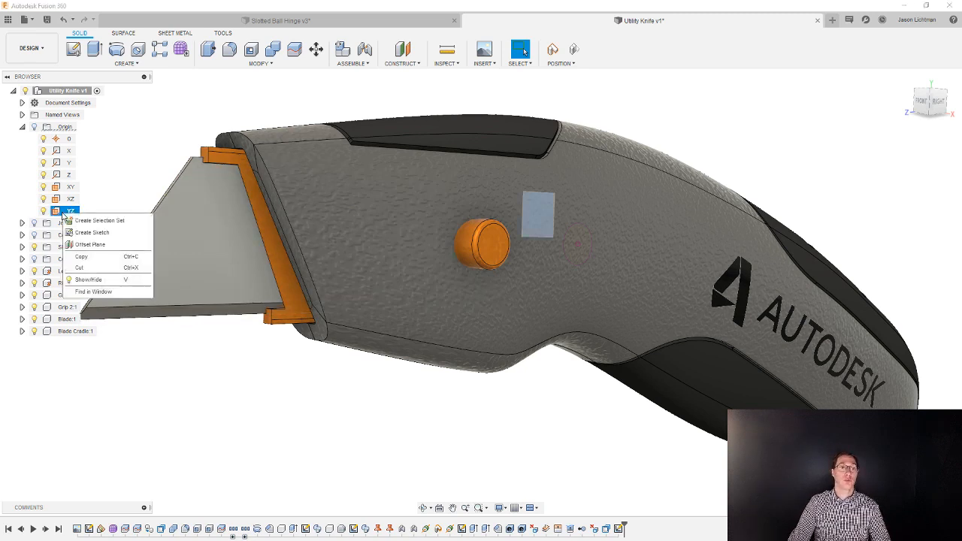
pyautogui.click(81, 232)
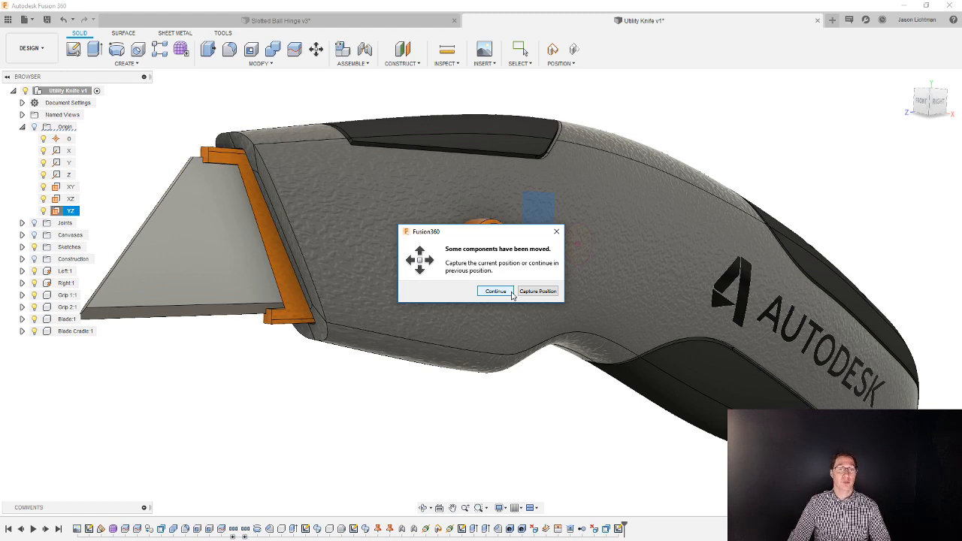
# - Continue without capturing position and project the forward button's circular edge into the sketch
pyautogui.click(536, 293)
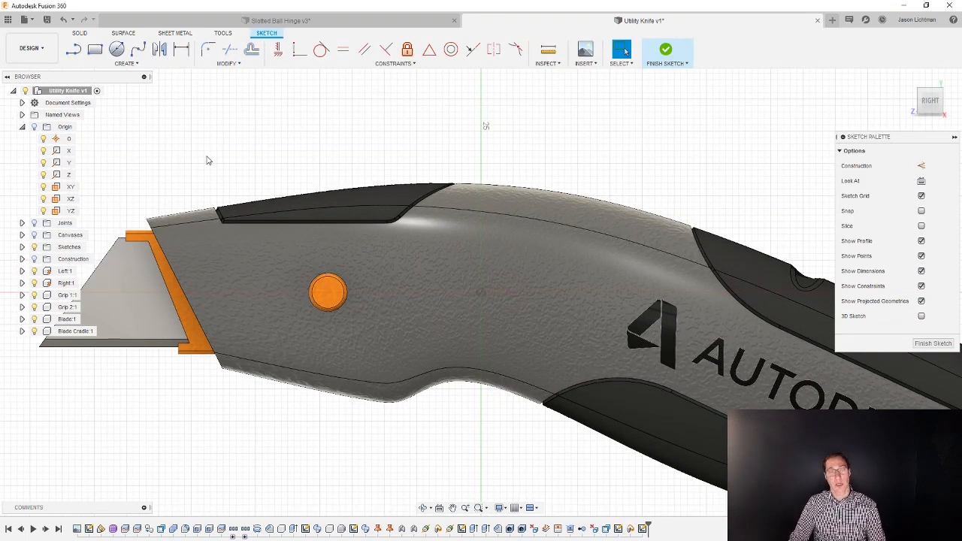
pyautogui.press('p')
pyautogui.keyDown('shift'); pyautogui.moveTo(208, 160); pyautogui.dragTo(248, 211, button='middle'); pyautogui.keyUp('shift')
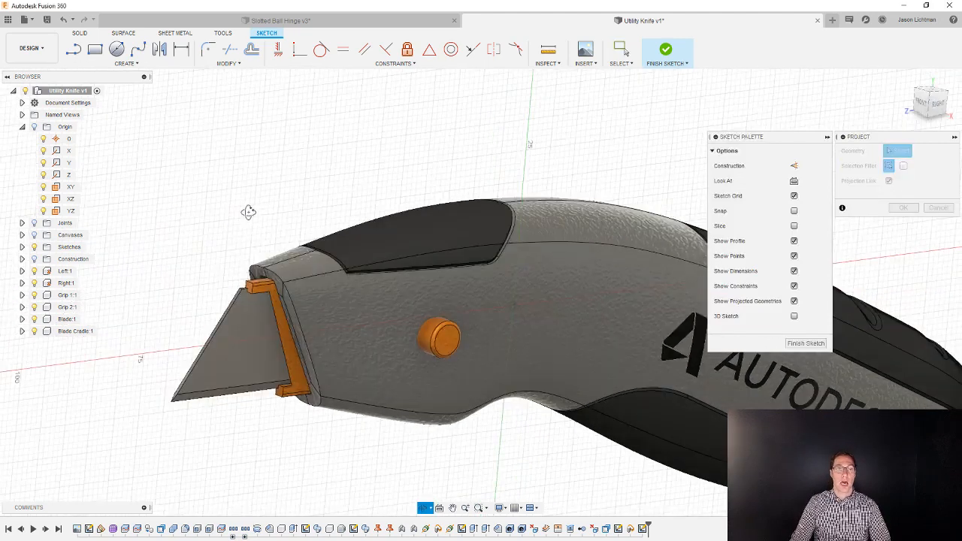
pyautogui.click(433, 350)
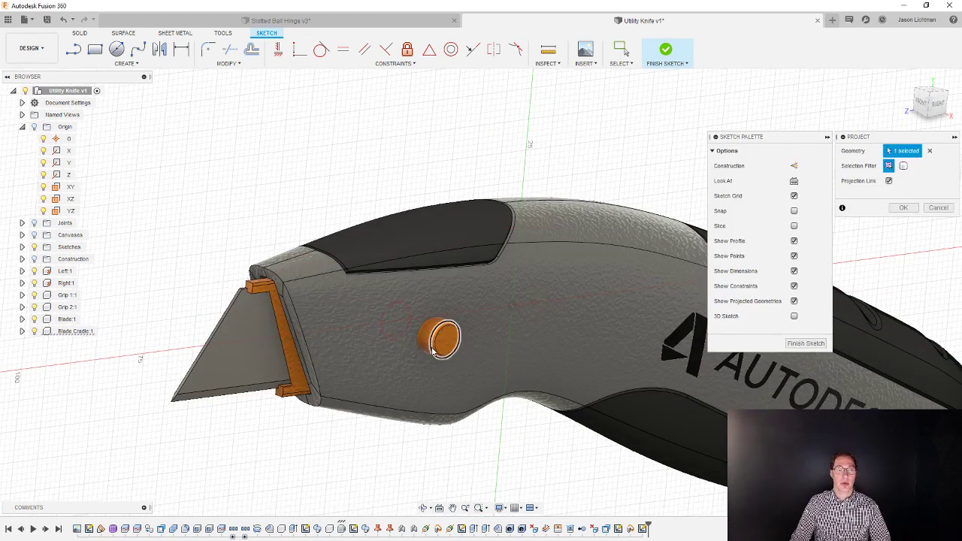
pyautogui.click(903, 208)
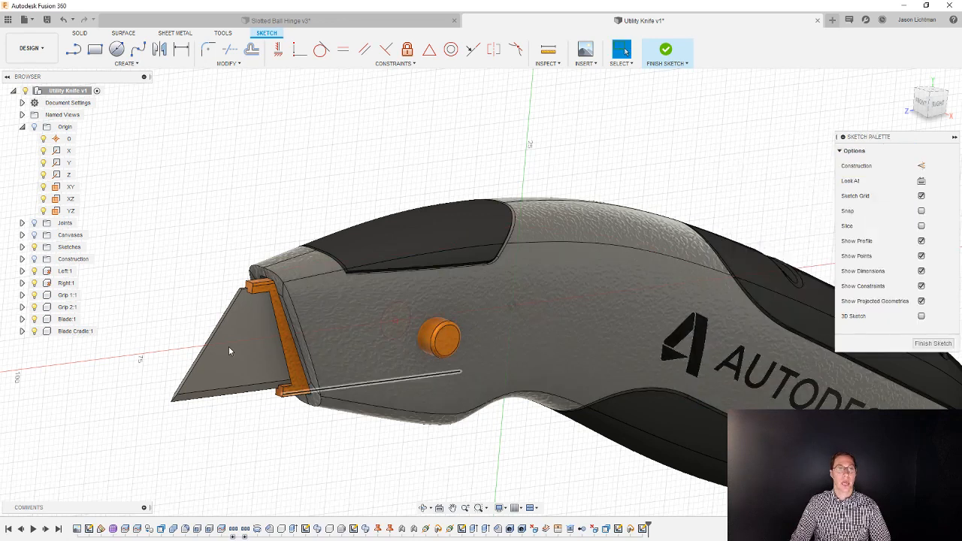
# - Hide the Left/Right halves, grip bodies, blade and blade cradle so only sketches remain visible
pyautogui.click(22, 246)
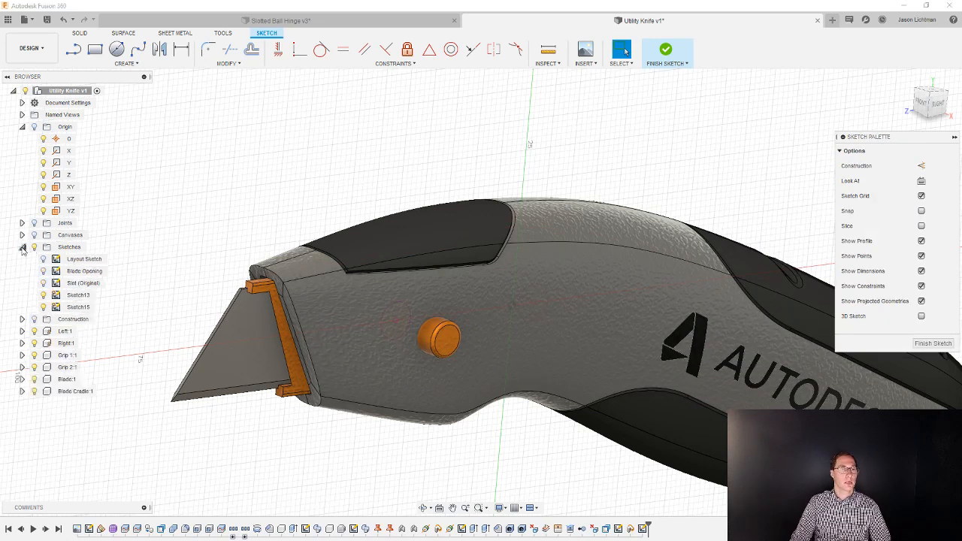
pyautogui.click(73, 298)
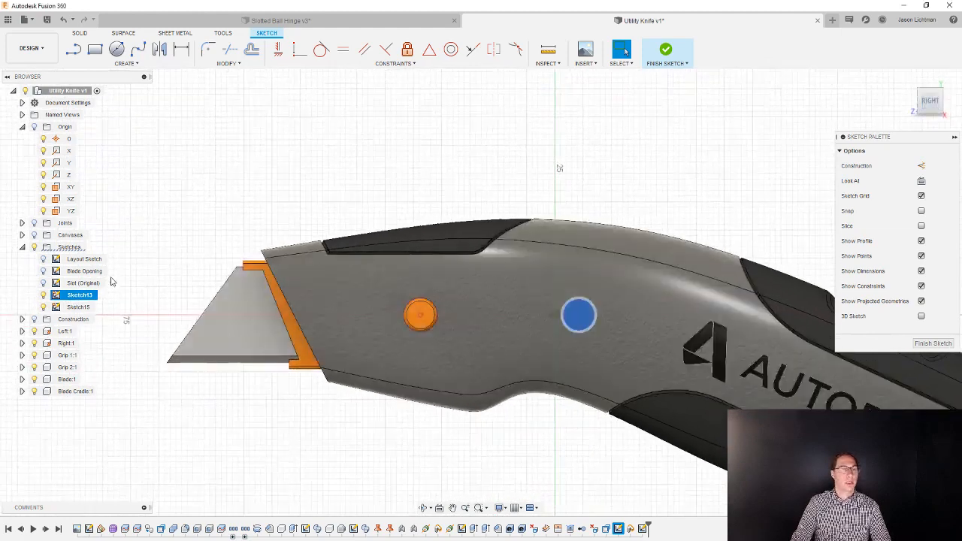
pyautogui.click(34, 330)
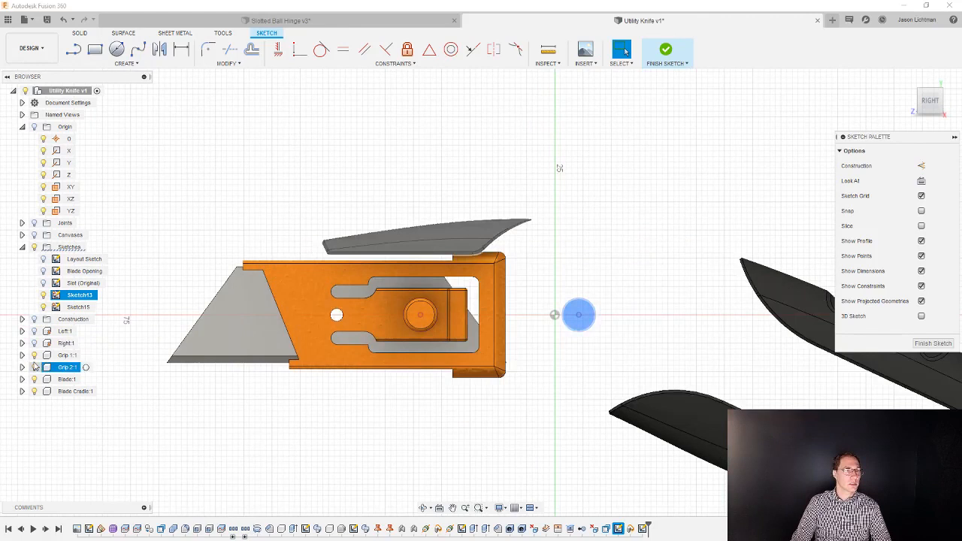
pyautogui.click(34, 354)
pyautogui.click(33, 379)
pyautogui.click(34, 391)
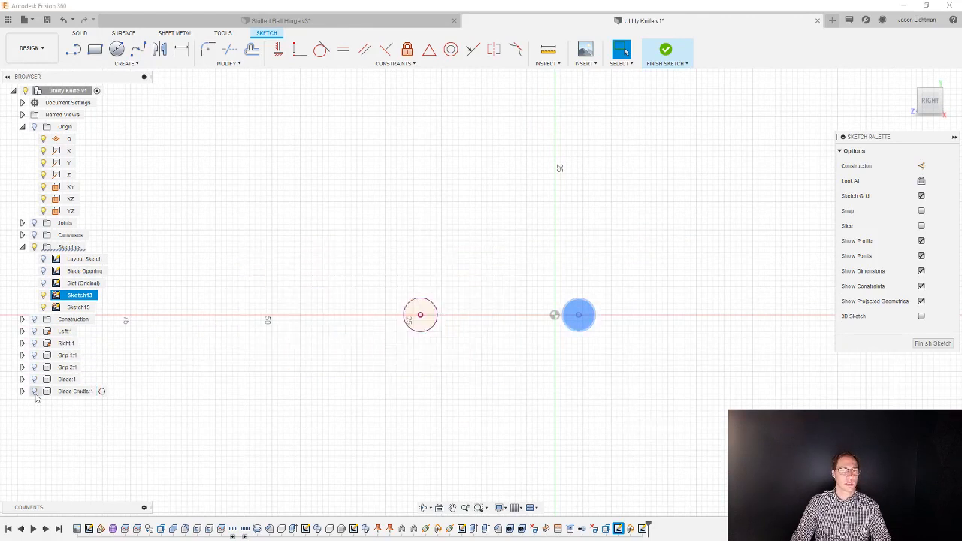
# - Finish the sketch and check the rear and forward button circles side by side
pyautogui.click(409, 422)
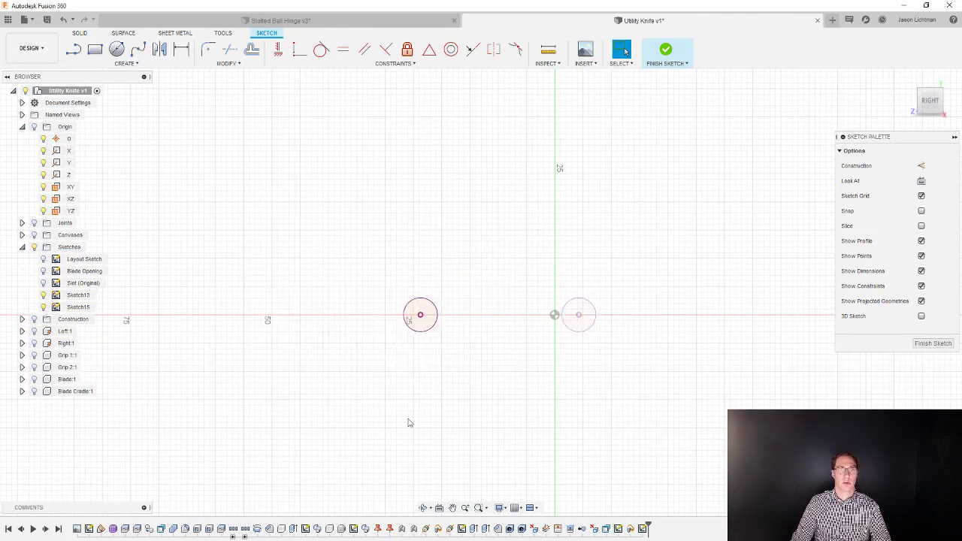
pyautogui.click(931, 343)
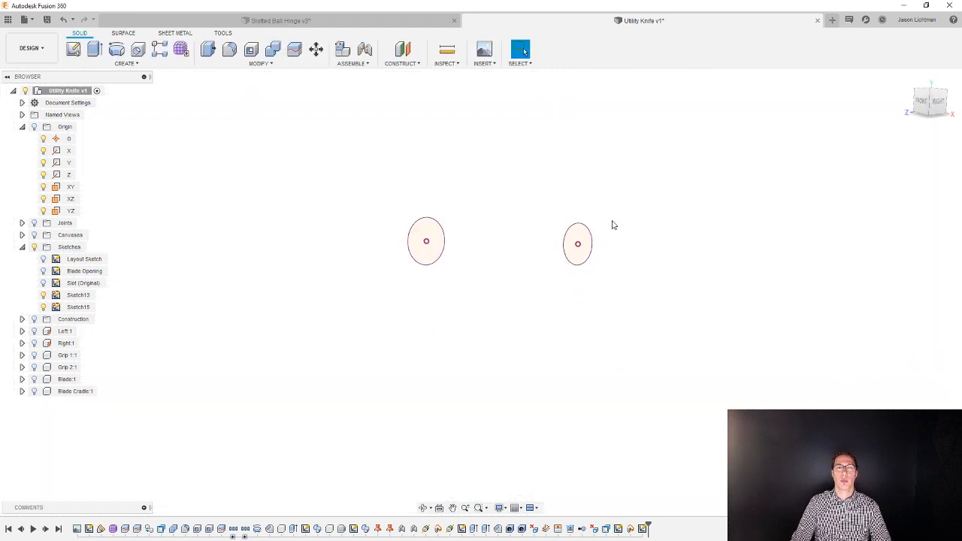
pyautogui.click(590, 230)
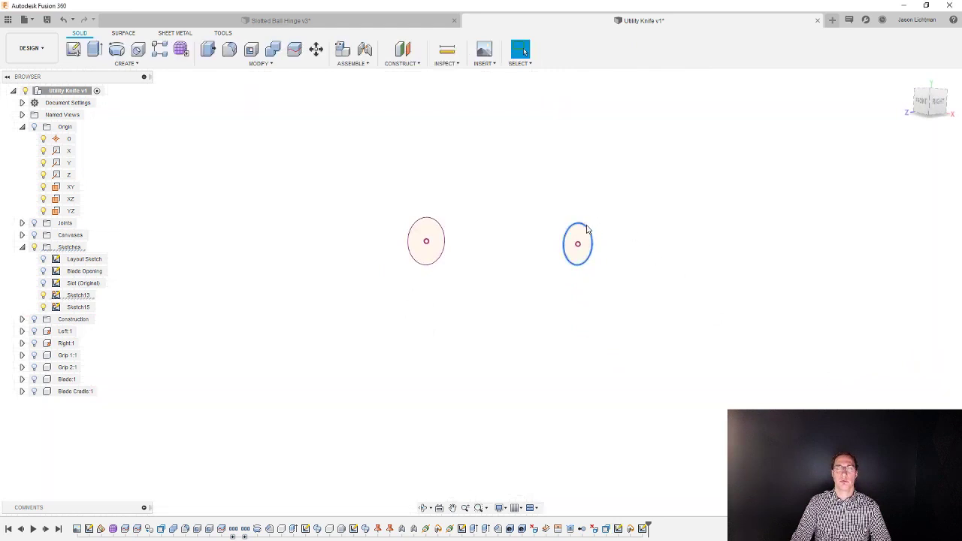
pyautogui.click(445, 242)
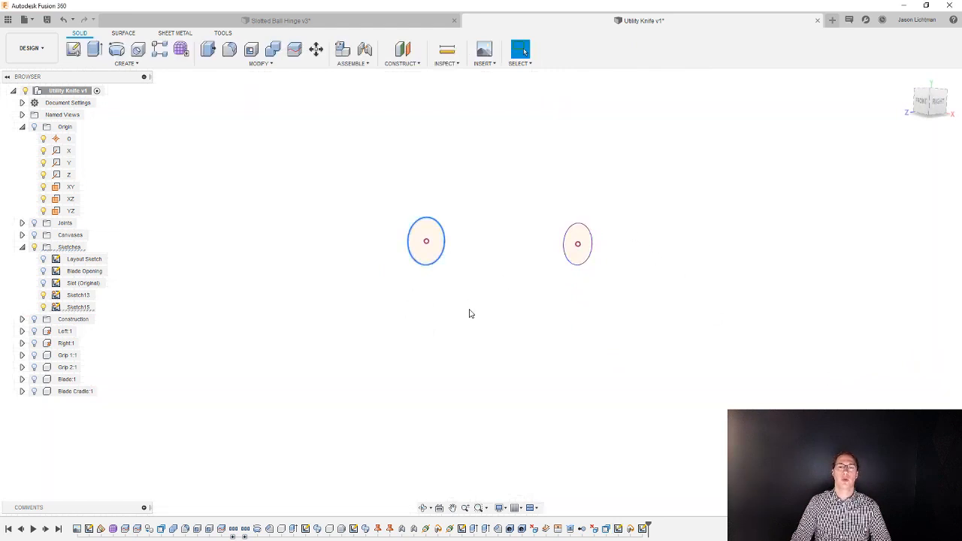
pyautogui.press('Escape')
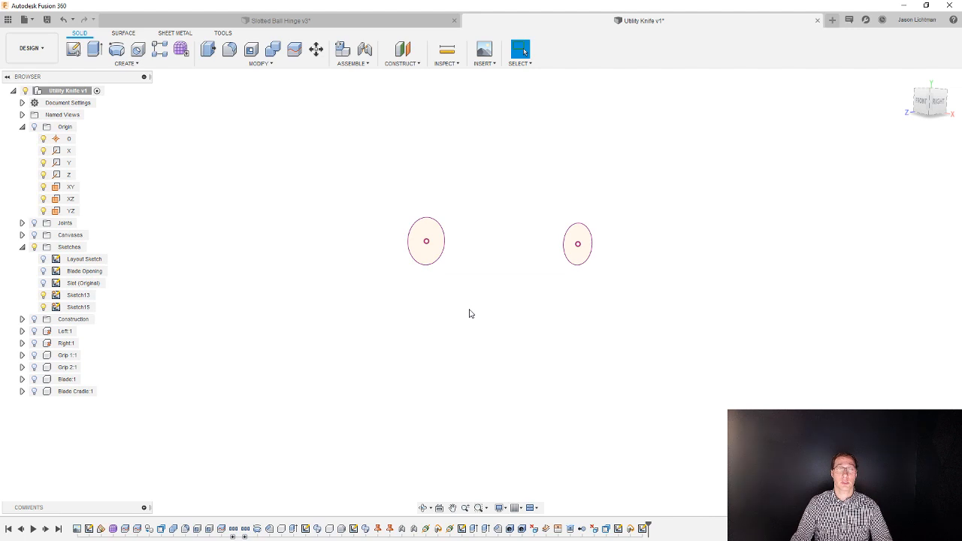
# - Rename Sketch13 to 'Button in Rear Position' and Sketch15 to 'Button in Front Position'
pyautogui.doubleClick(79, 296)
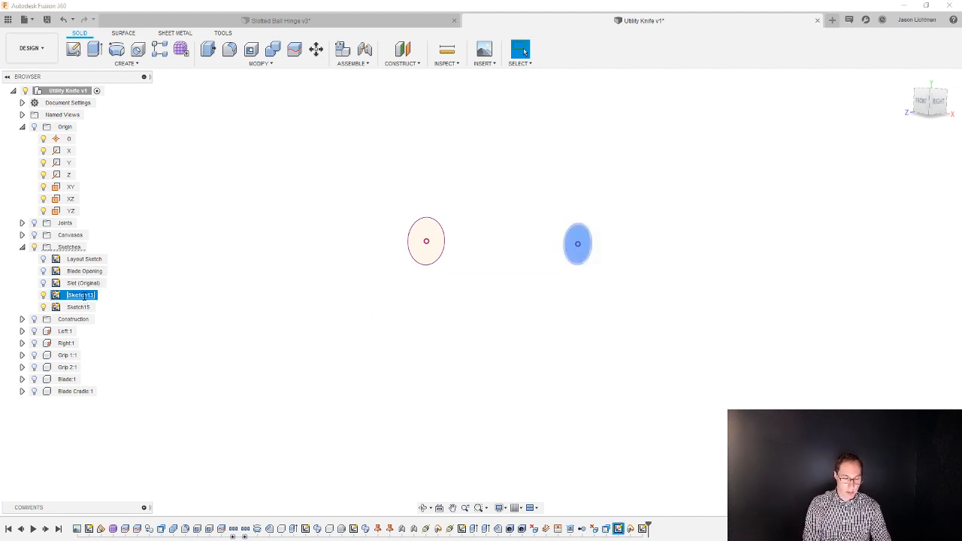
pyautogui.write('Button in Re')
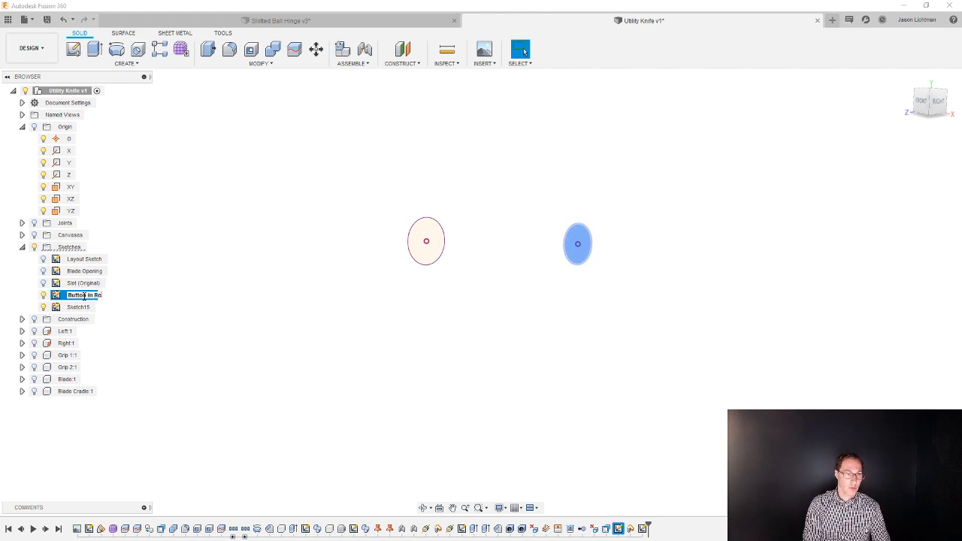
pyautogui.write('ar Position')
pyautogui.press('Return')
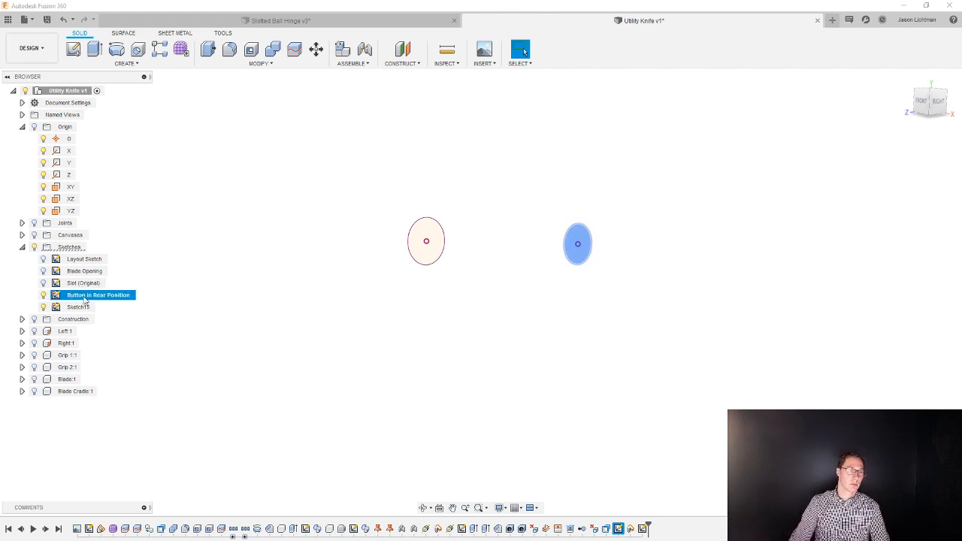
pyautogui.click(75, 309)
pyautogui.doubleClick(76, 309)
pyautogui.write('Bu')
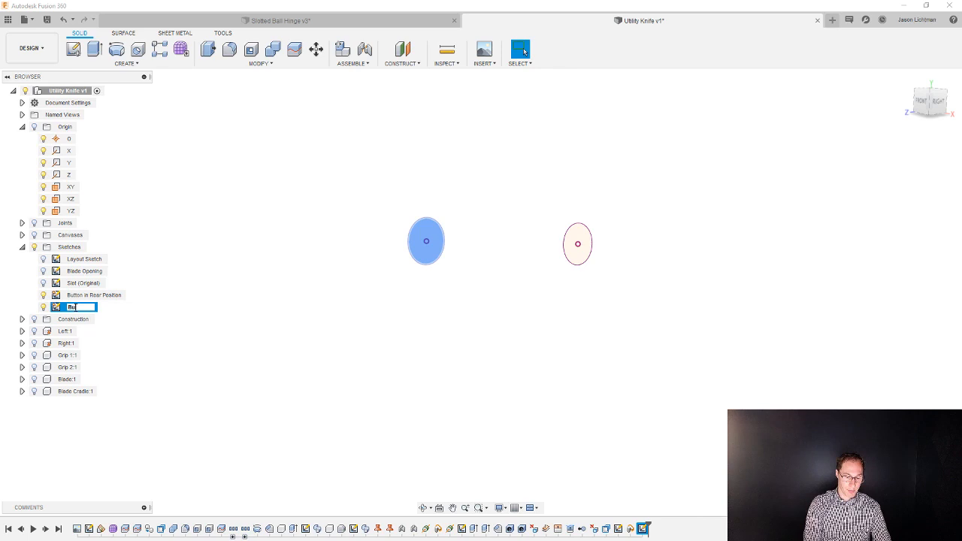
pyautogui.write('tton')
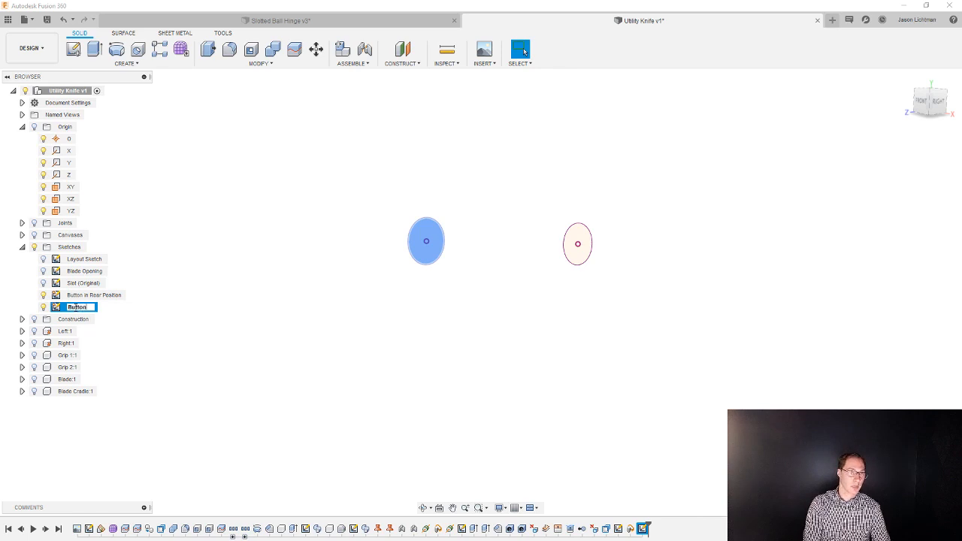
pyautogui.write(' in Fr')
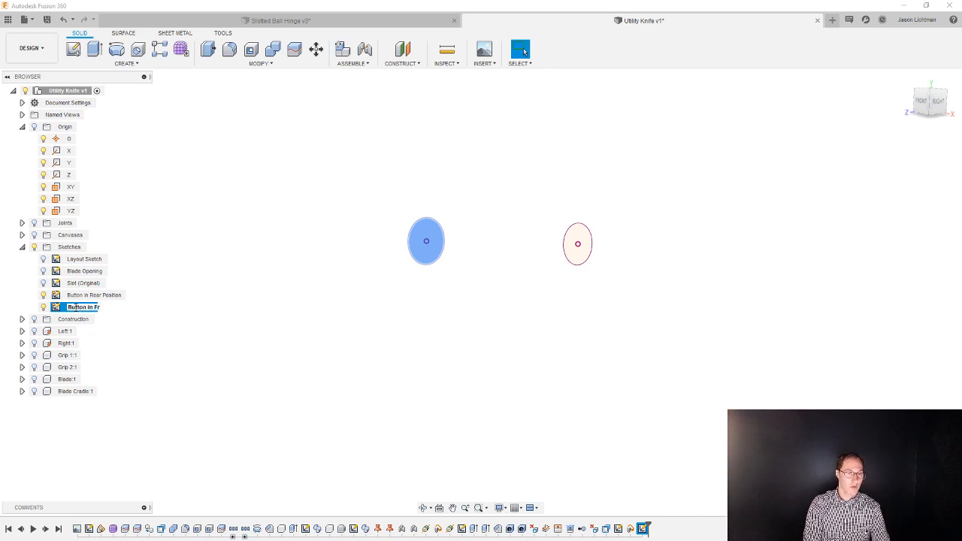
pyautogui.write('ont Position')
pyautogui.press('Return')
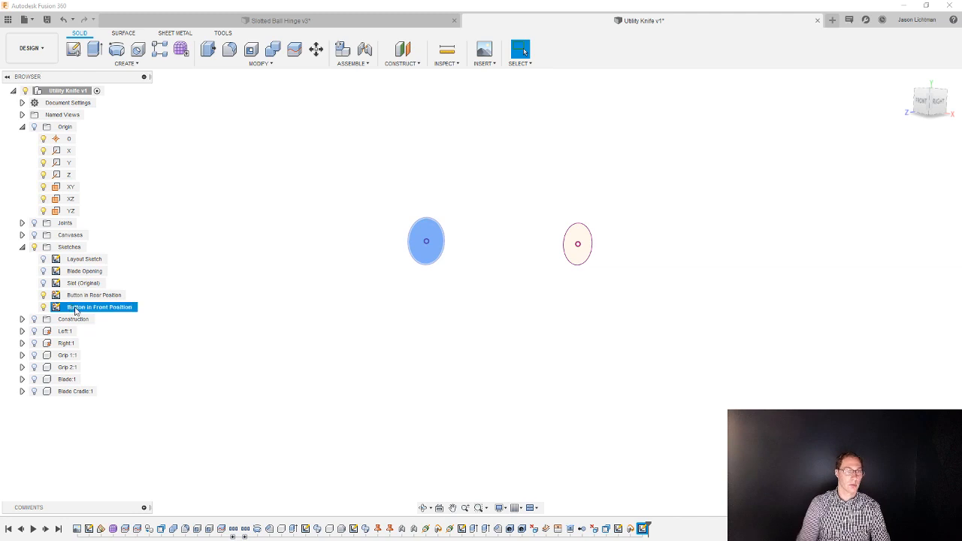
# - Select the YZ origin plane in the browser for another sketch
pyautogui.click(154, 226)
pyautogui.click(71, 212)
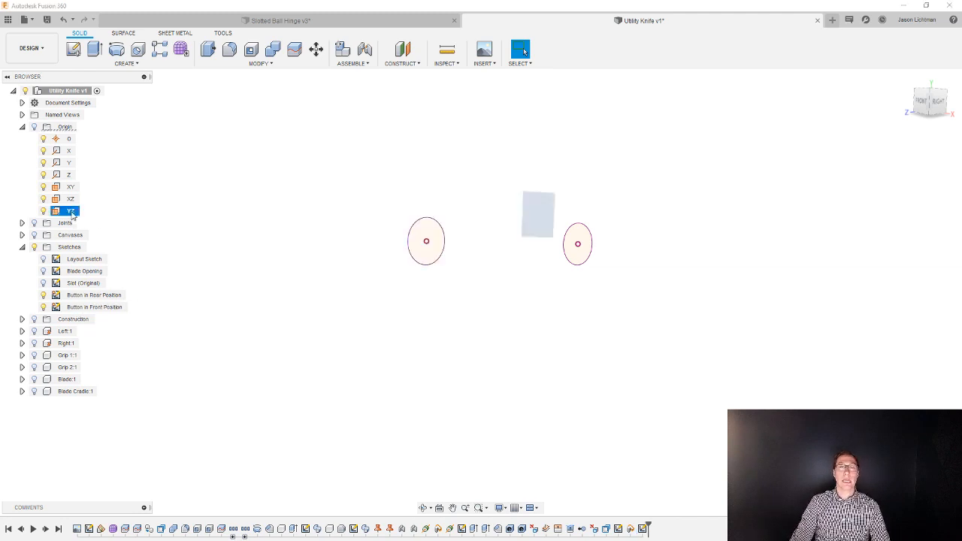
pyautogui.rightClick(71, 212)
# - Create Sketch16 on the YZ plane and project both button circles into it
pyautogui.click(91, 230)
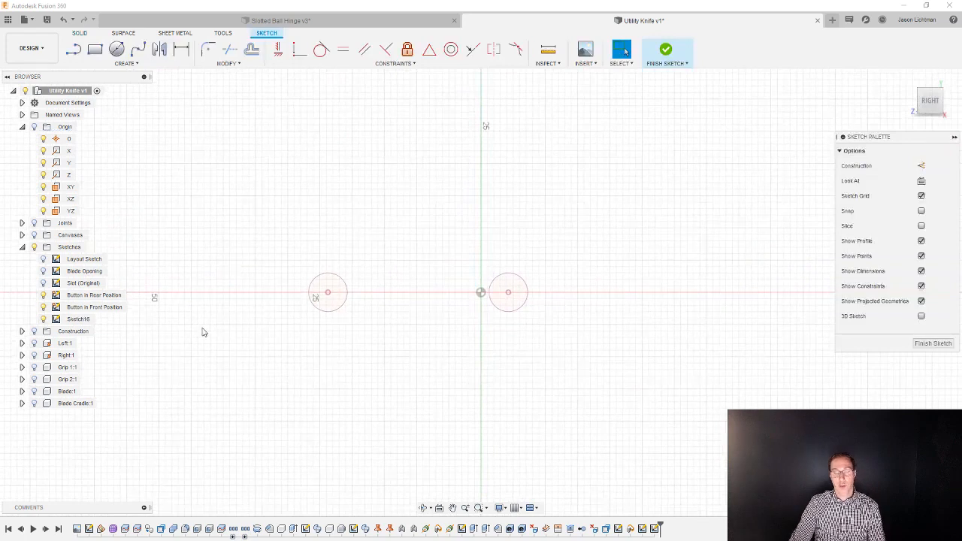
pyautogui.press('p')
pyautogui.click(344, 279)
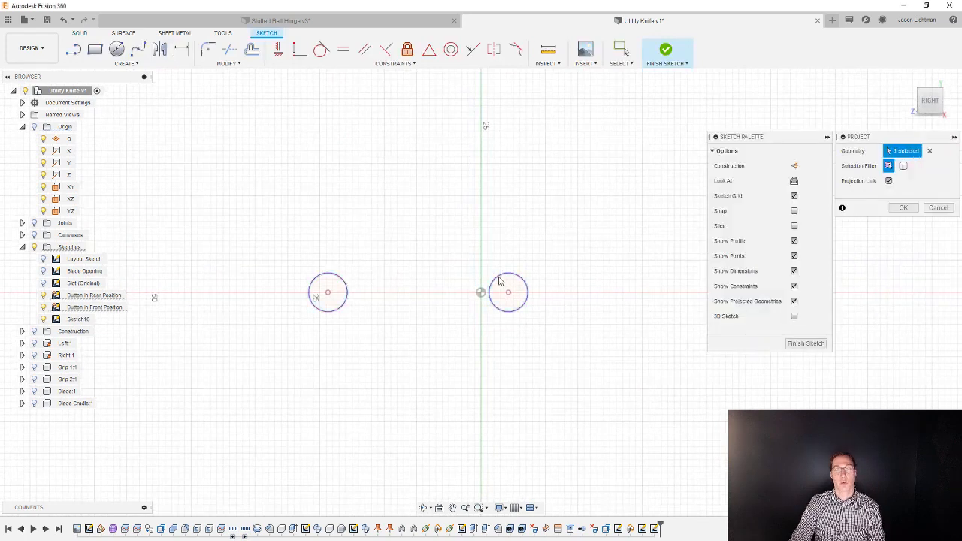
pyautogui.click(499, 280)
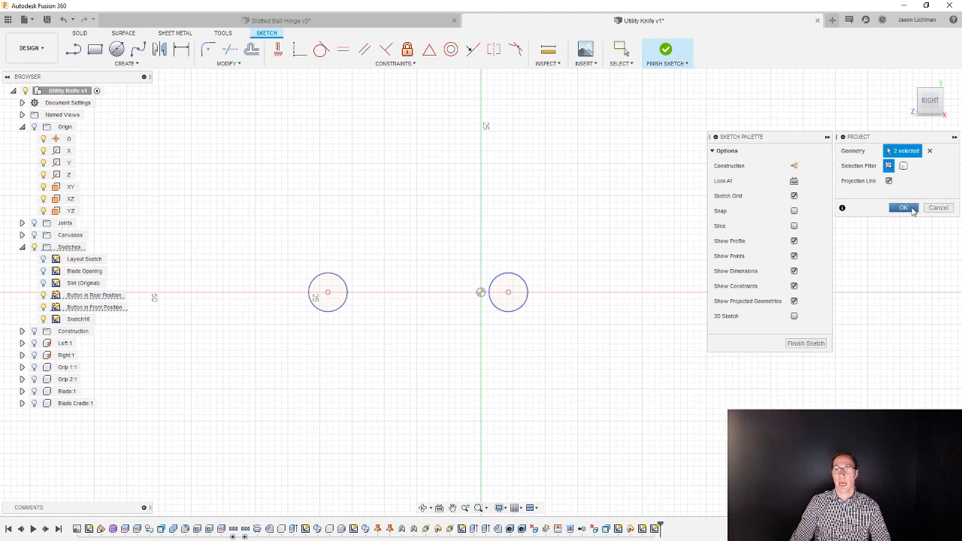
pyautogui.click(904, 208)
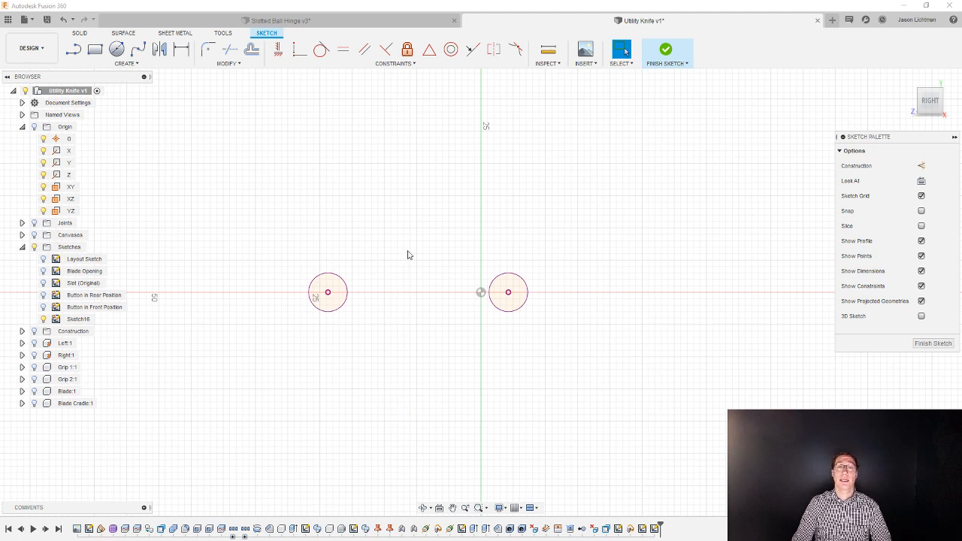
pyautogui.scroll(2, 408, 255)
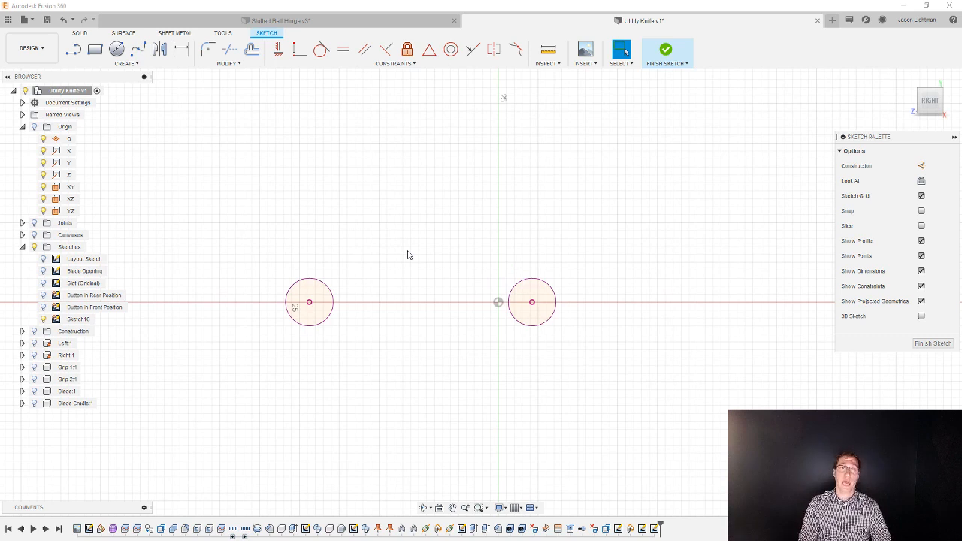
# - Draw an upper and a lower line joining the two button circles into a slot outline
pyautogui.press('l')
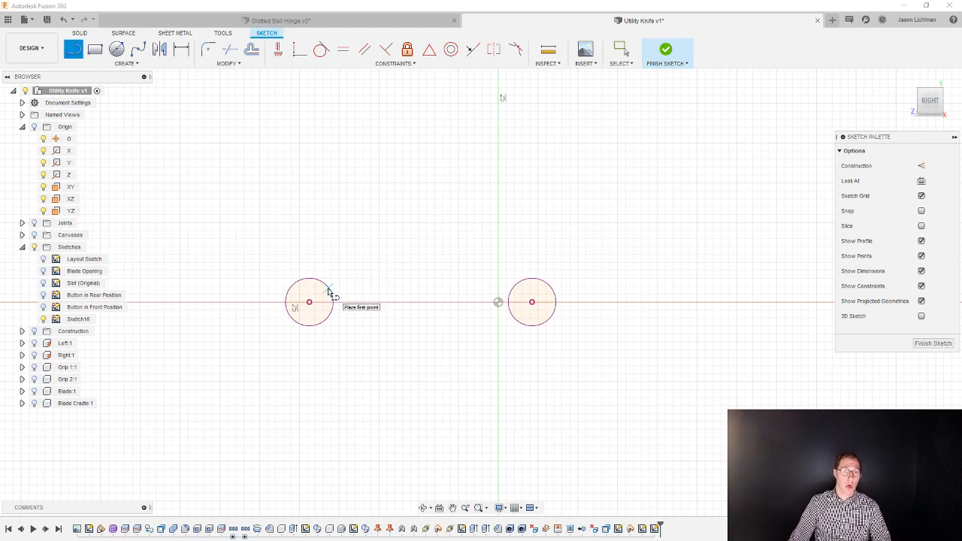
pyautogui.click(329, 287)
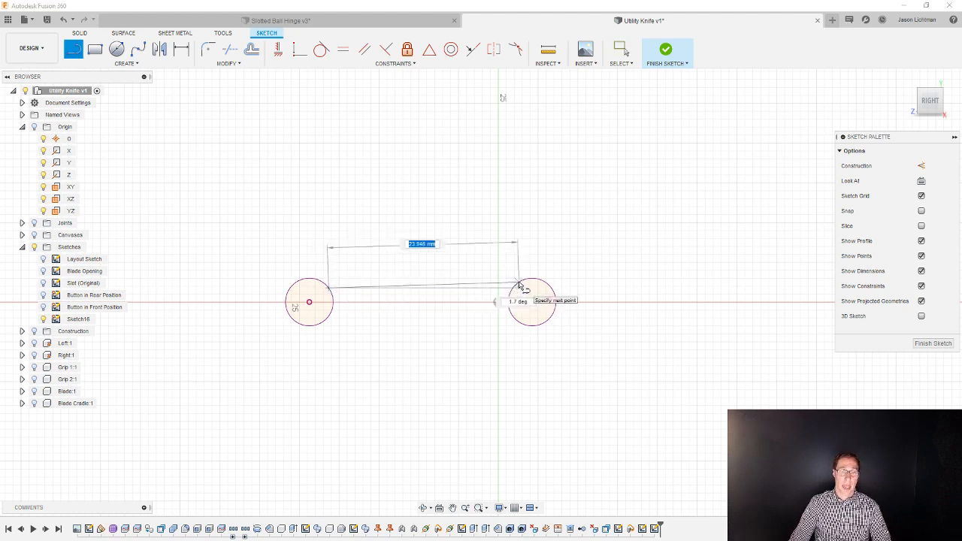
pyautogui.doubleClick(518, 283)
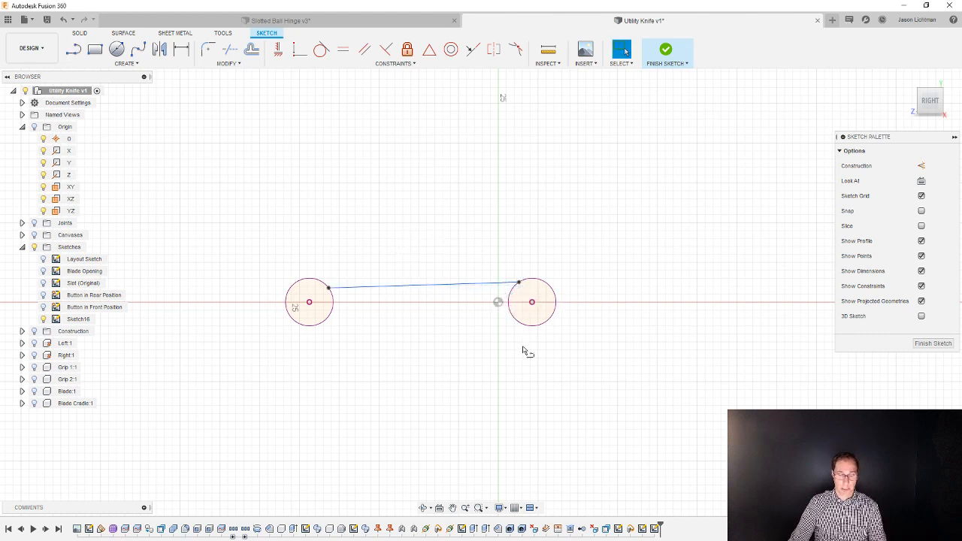
pyautogui.click(522, 324)
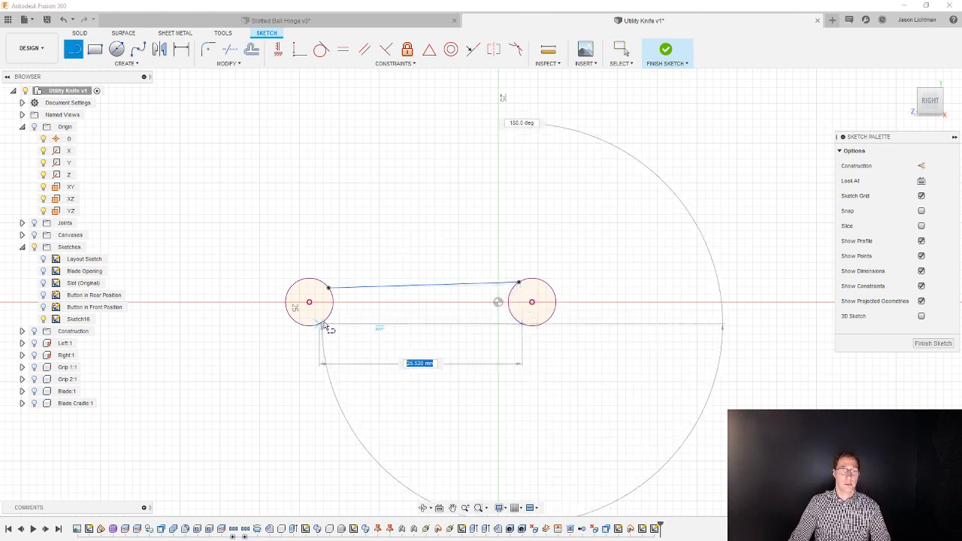
pyautogui.doubleClick(325, 320)
pyautogui.press('Escape')
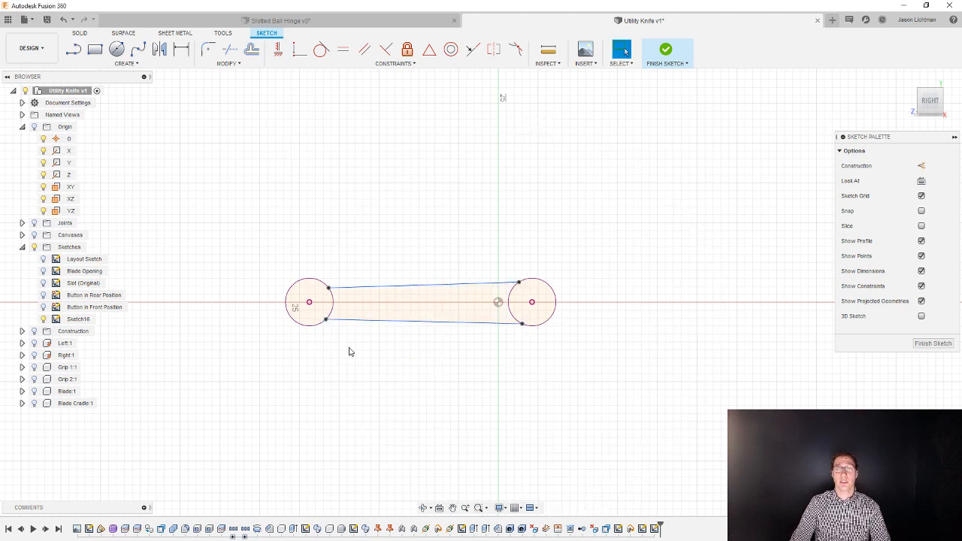
pyautogui.scroll(2, 324, 289)
pyautogui.scroll(1, 323, 291)
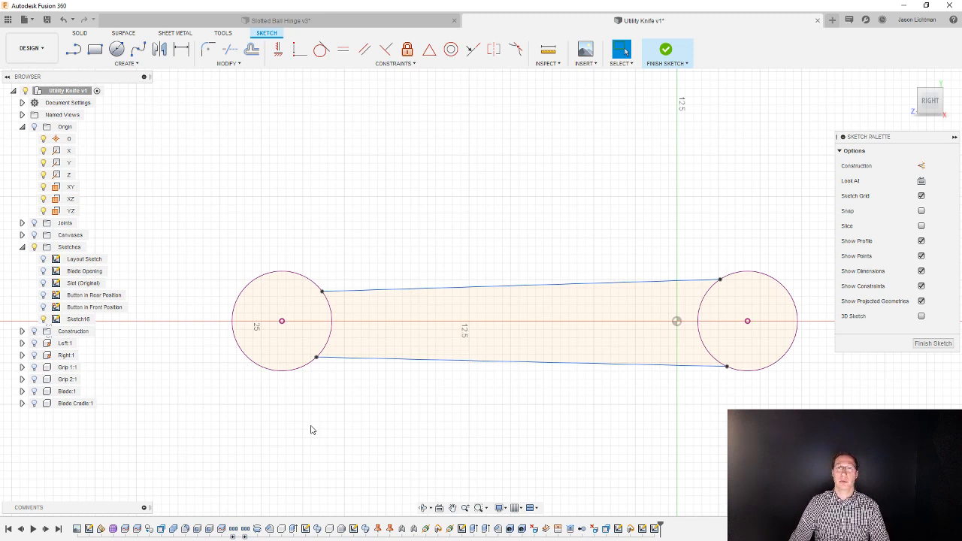
# - Make the upper slot line tangent to the left and right button circles
pyautogui.click(321, 49)
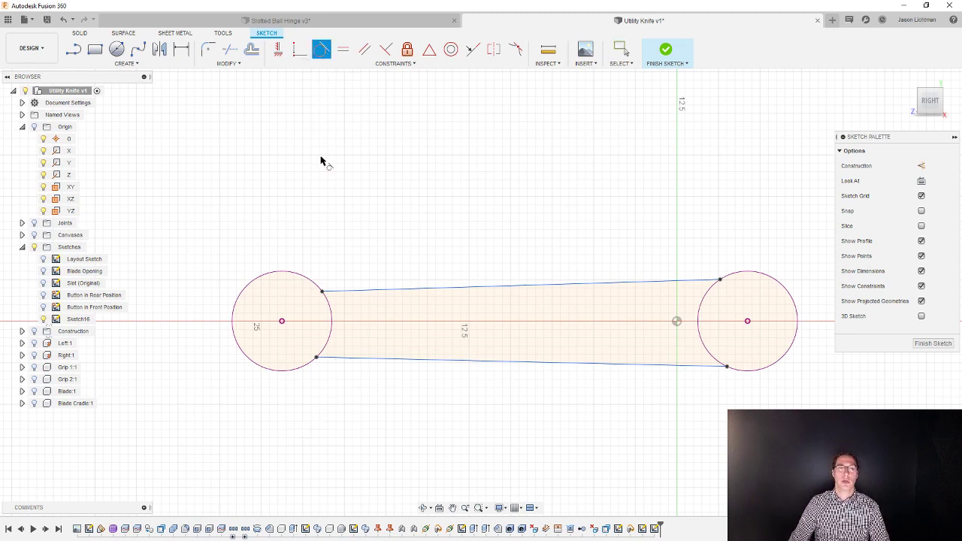
pyautogui.click(300, 273)
pyautogui.click(342, 290)
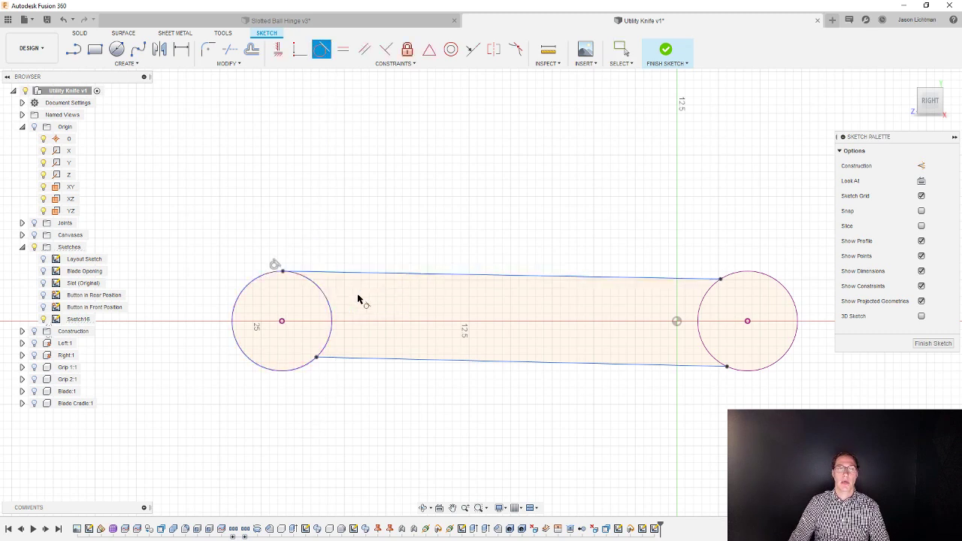
pyautogui.click(654, 277)
pyautogui.click(755, 273)
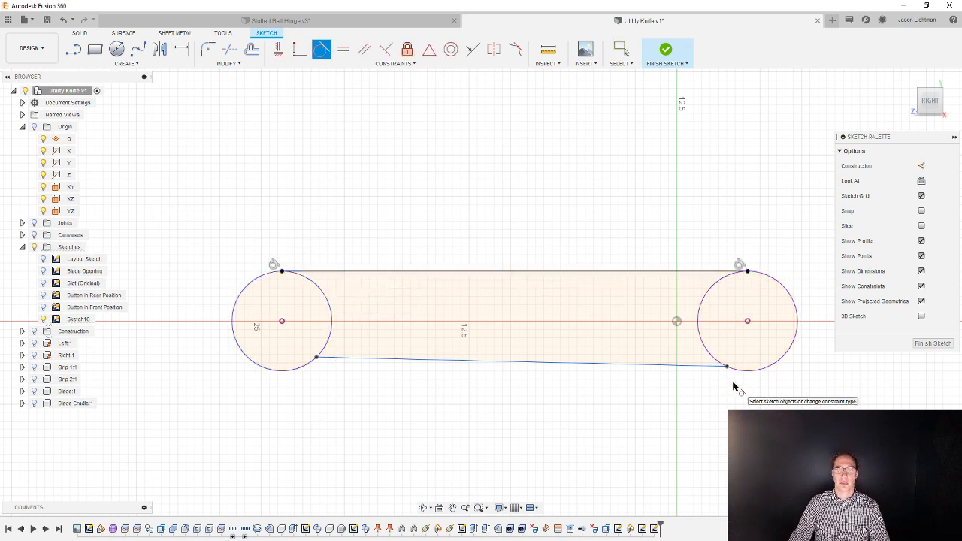
pyautogui.press('Escape')
# - Delete the slanted lower slot line
pyautogui.click(705, 366)
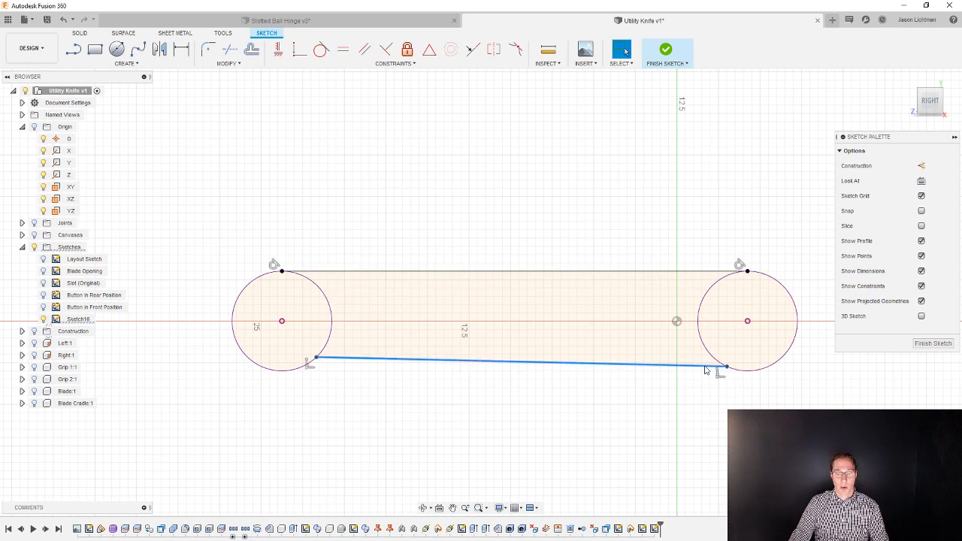
pyautogui.press('Delete')
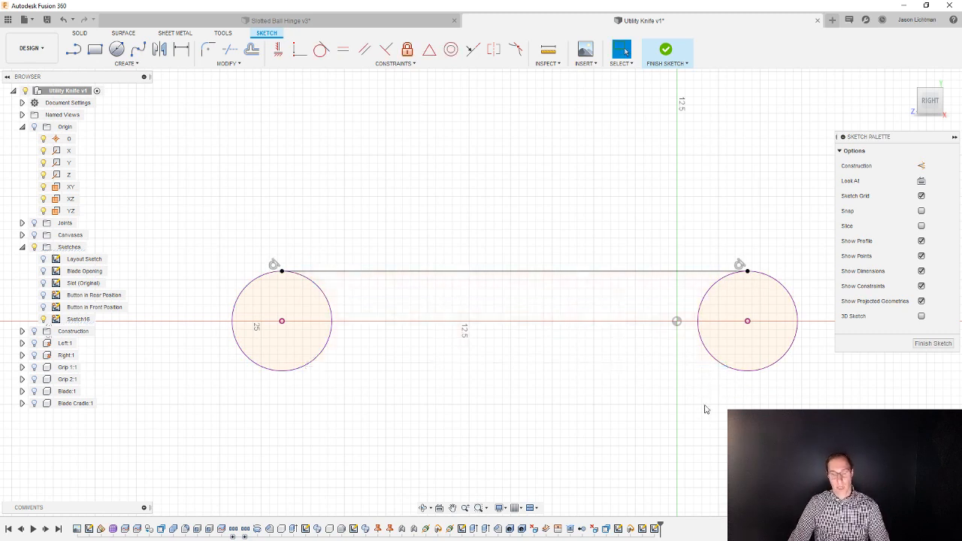
pyautogui.press('l')
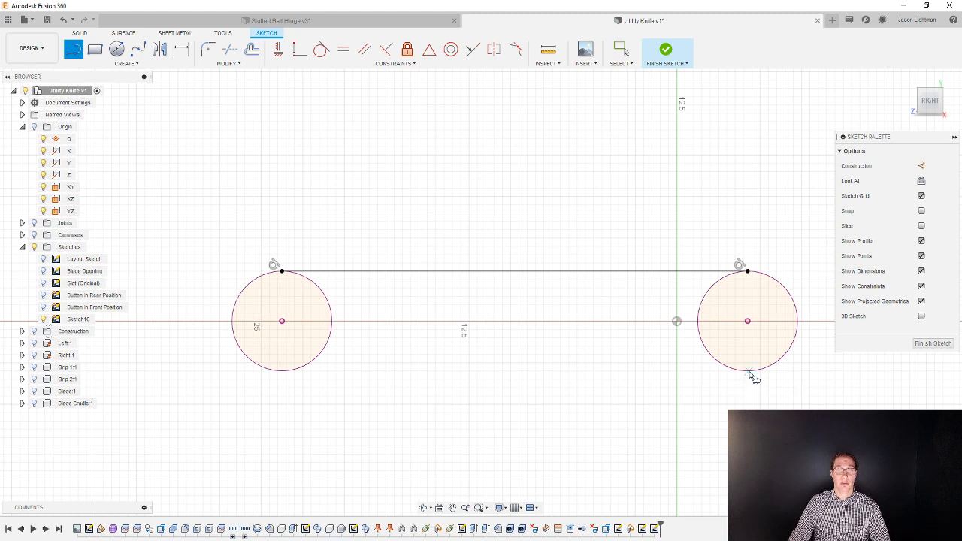
# - Draw a new bottom line from the right circle's bottom to the left circle's bottom, closing the slot
pyautogui.click(748, 372)
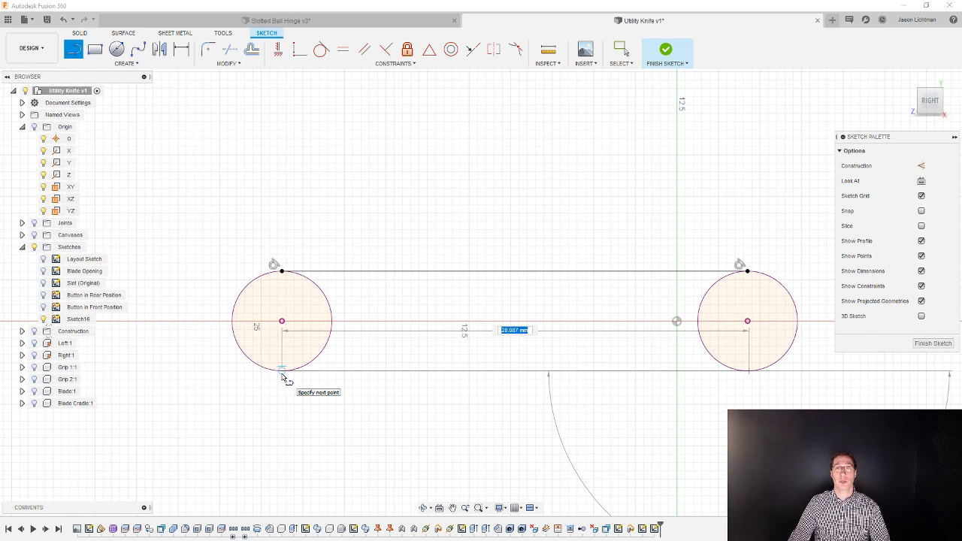
pyautogui.click(282, 372)
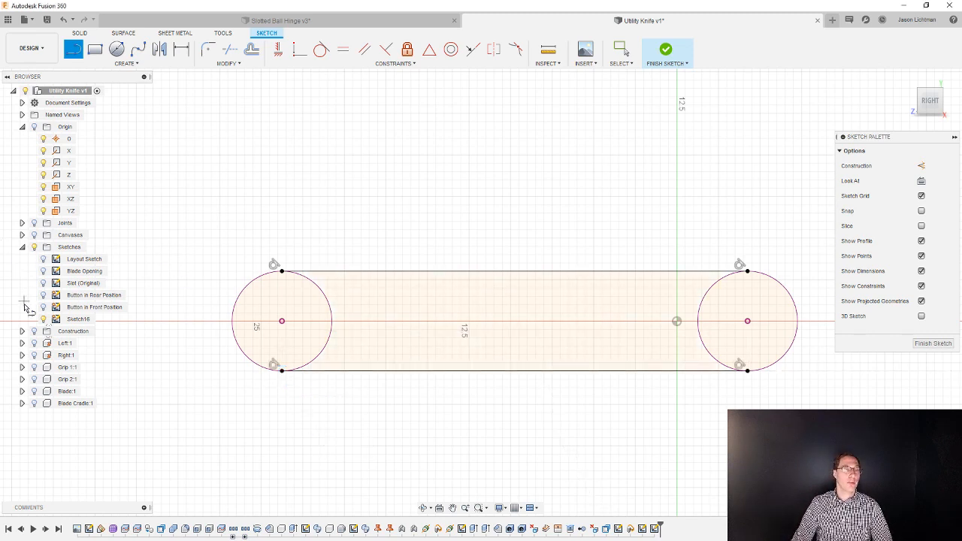
# - Show the Left:1 housing body and both Grip bodies in the browser
pyautogui.click(35, 344)
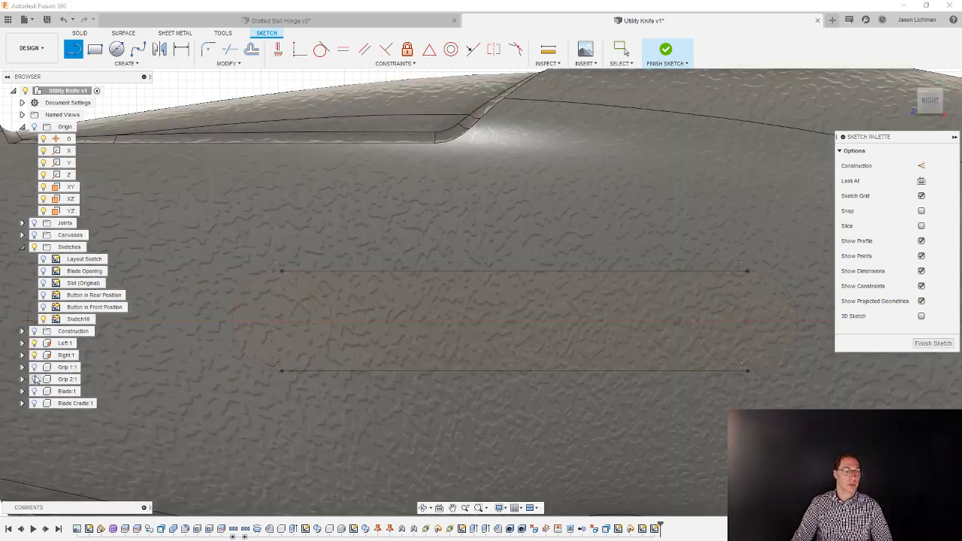
pyautogui.click(34, 379)
pyautogui.click(34, 402)
pyautogui.scroll(-5, 342, 358)
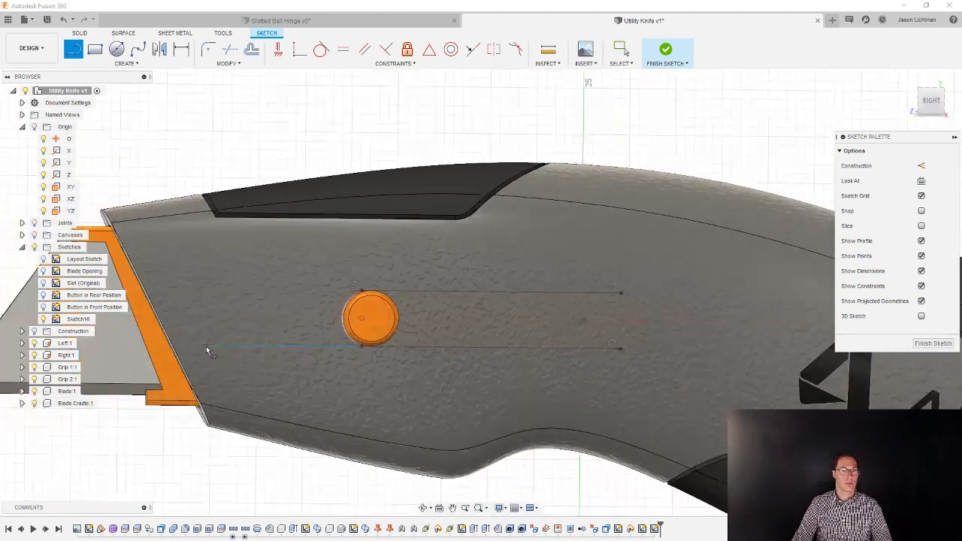
pyautogui.scroll(-2, 343, 358)
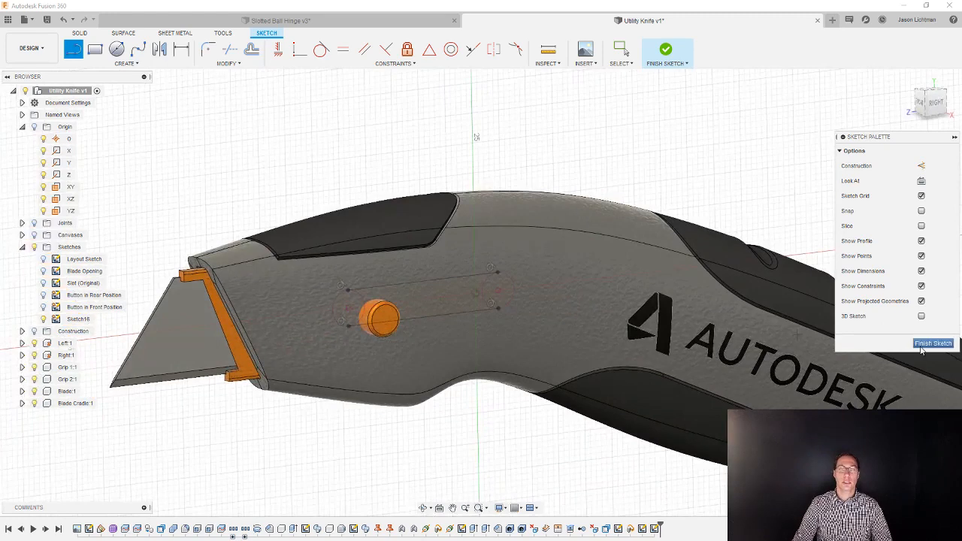
# - Finish Sketch16 and start a new Extrude feature
pyautogui.click(932, 343)
pyautogui.click(94, 49)
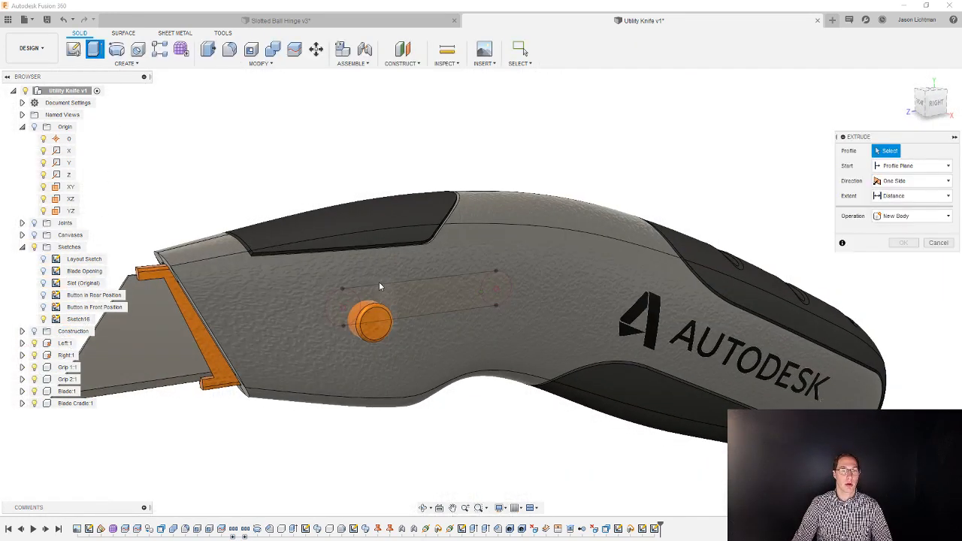
# - Hide Right:1 and select the slot's center profile plus both circular end profiles
pyautogui.click(34, 354)
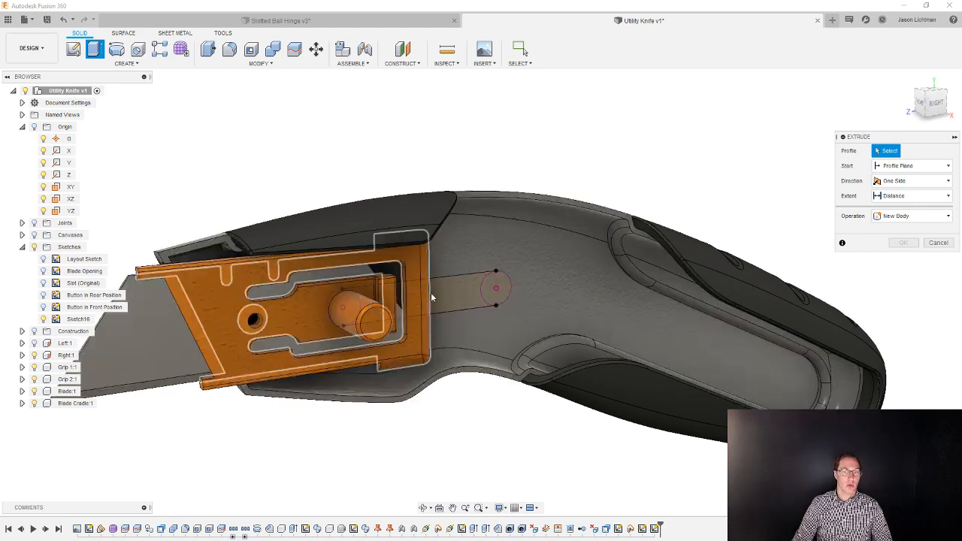
pyautogui.click(454, 298)
pyautogui.scroll(3, 333, 301)
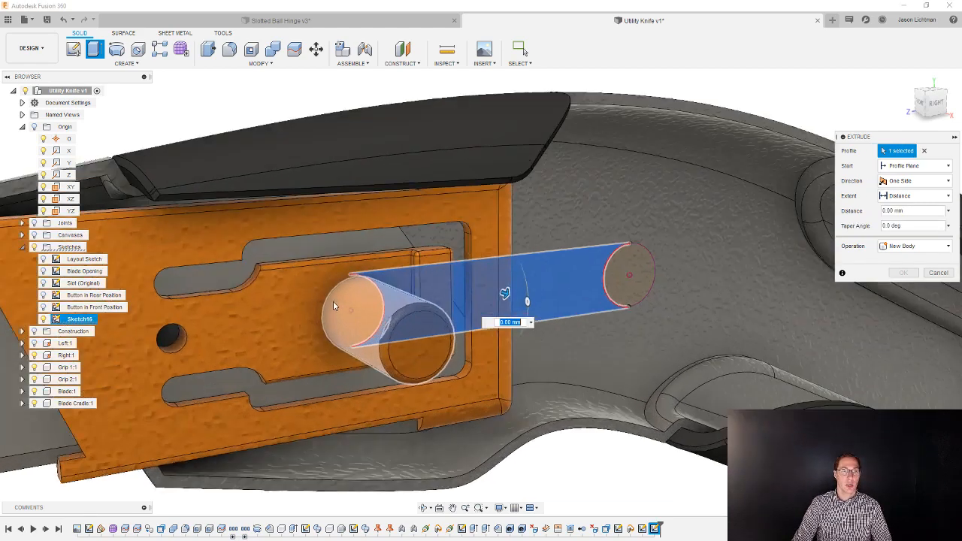
pyautogui.scroll(2, 329, 286)
pyautogui.click(331, 290)
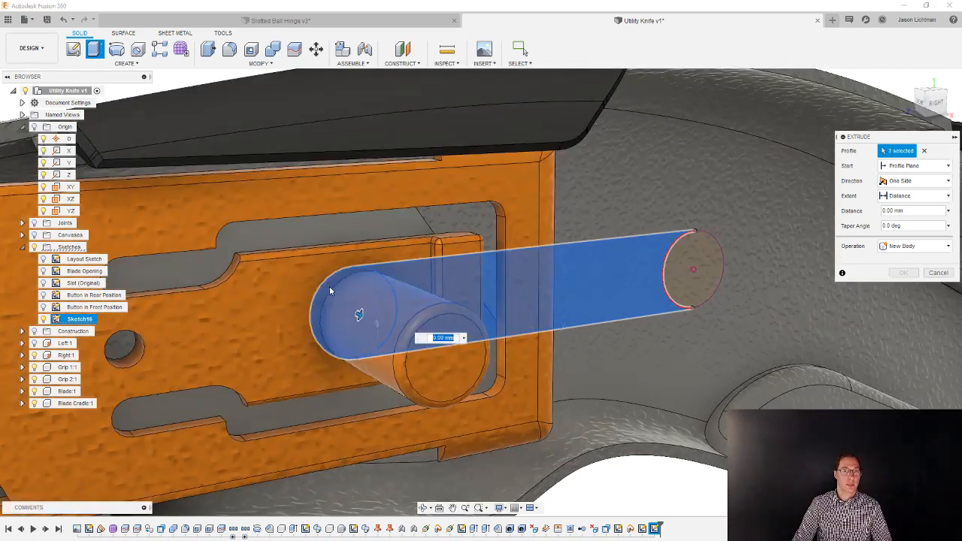
pyautogui.click(687, 267)
pyautogui.scroll(-3, 683, 262)
pyautogui.scroll(-2, 683, 262)
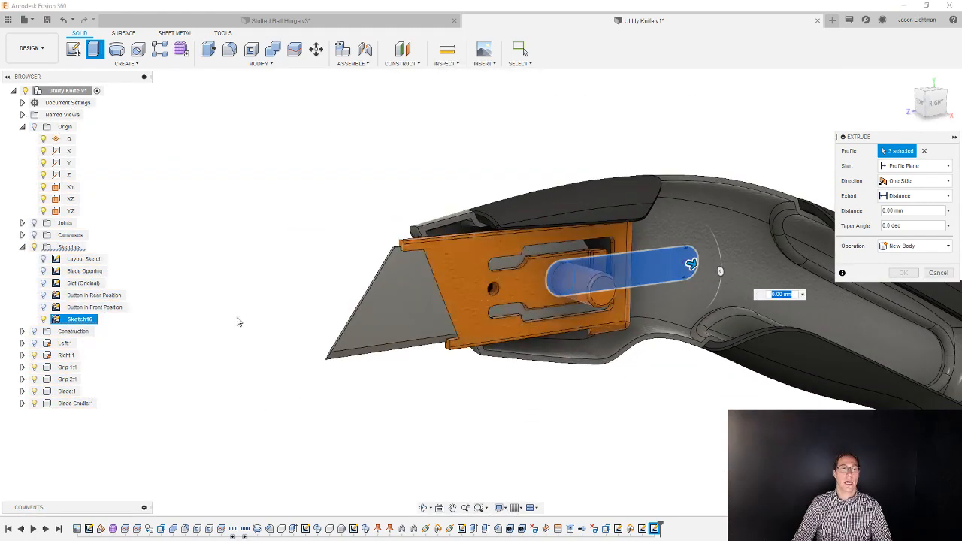
# - Show Left:1 again and drag the slot profile inward as a roughly 19 mm cut
pyautogui.click(34, 343)
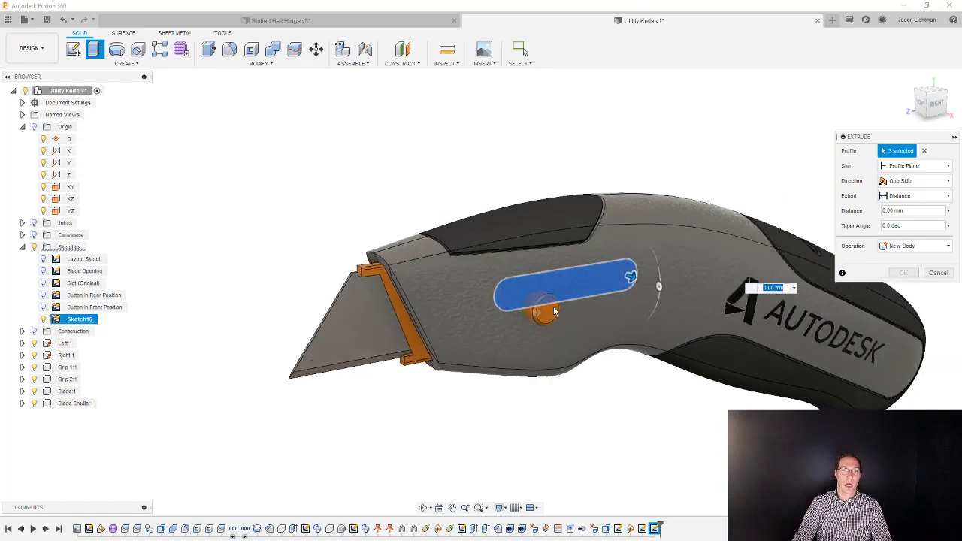
pyautogui.moveTo(605, 294); pyautogui.dragTo(664, 306)
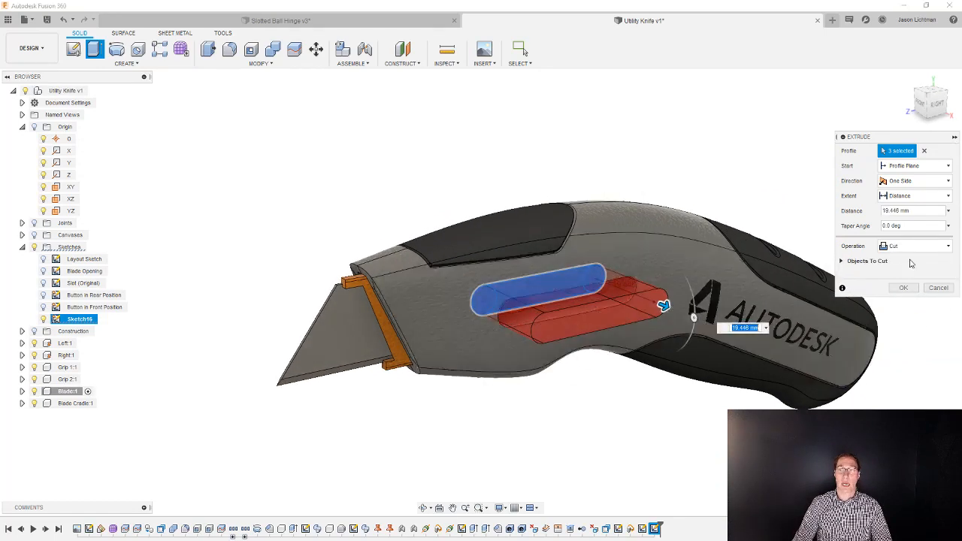
# - Set extent to All, exclude the Blade and Blade Cradle bodies, and apply the slot cut
pyautogui.click(917, 195)
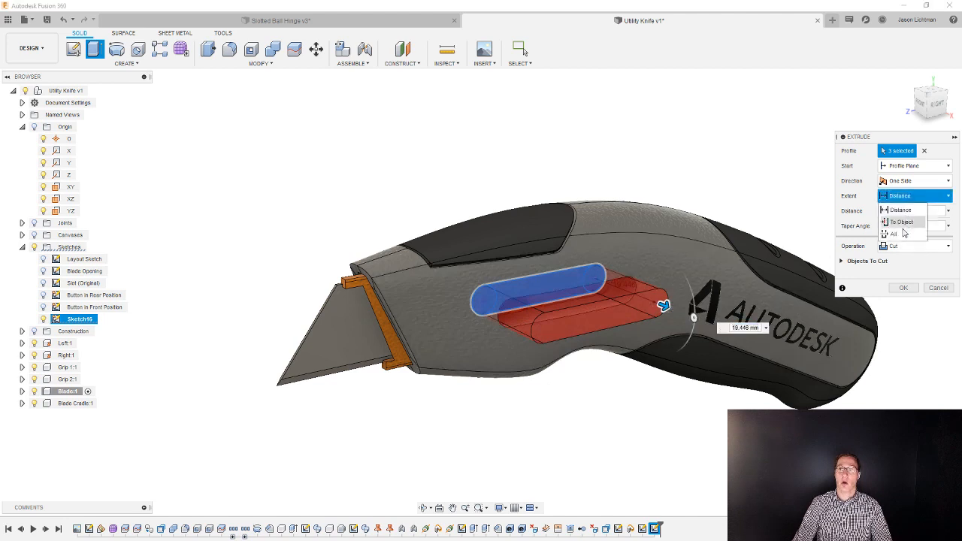
pyautogui.click(902, 233)
pyautogui.click(842, 261)
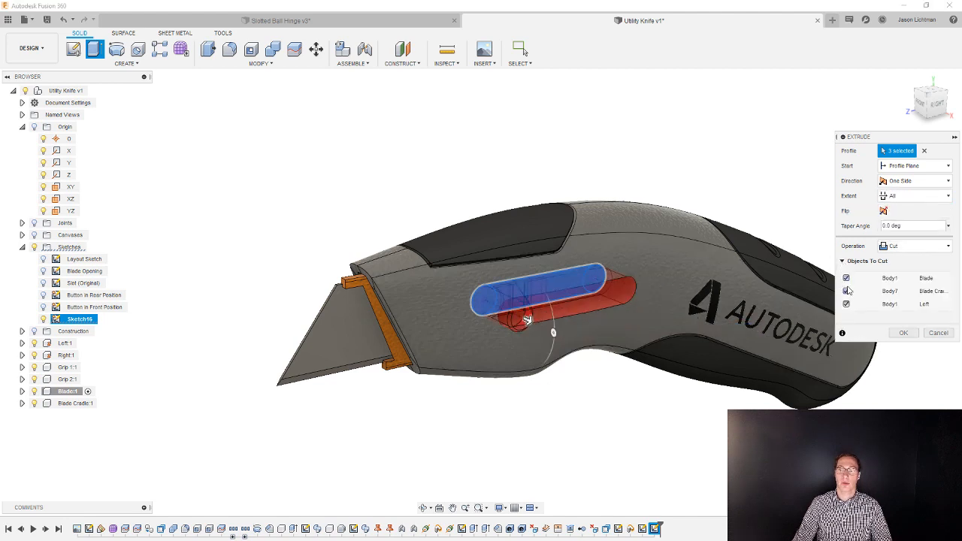
pyautogui.click(846, 291)
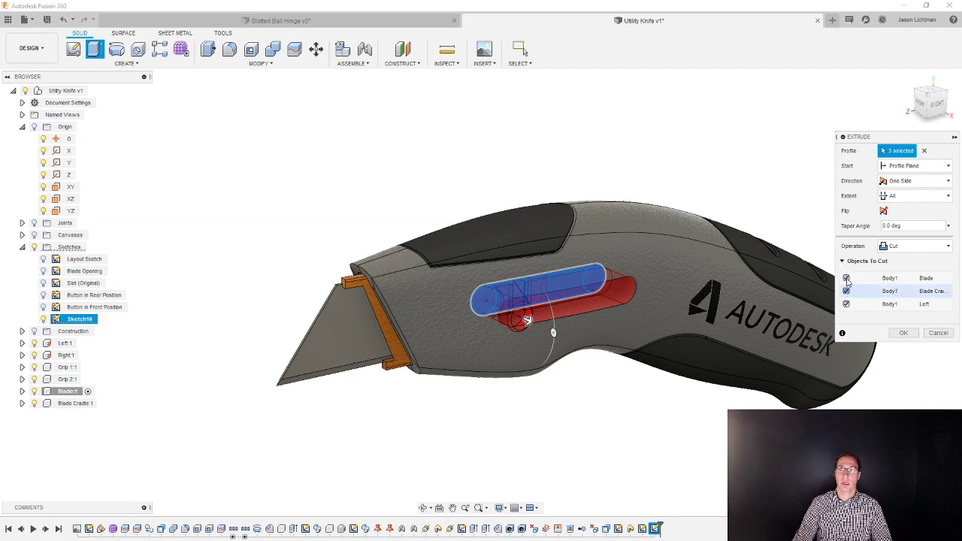
pyautogui.click(896, 336)
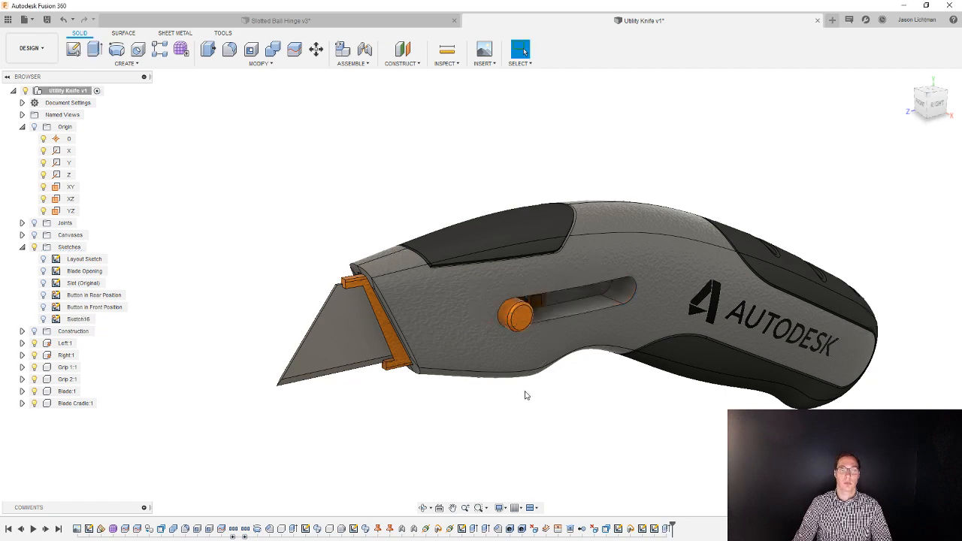